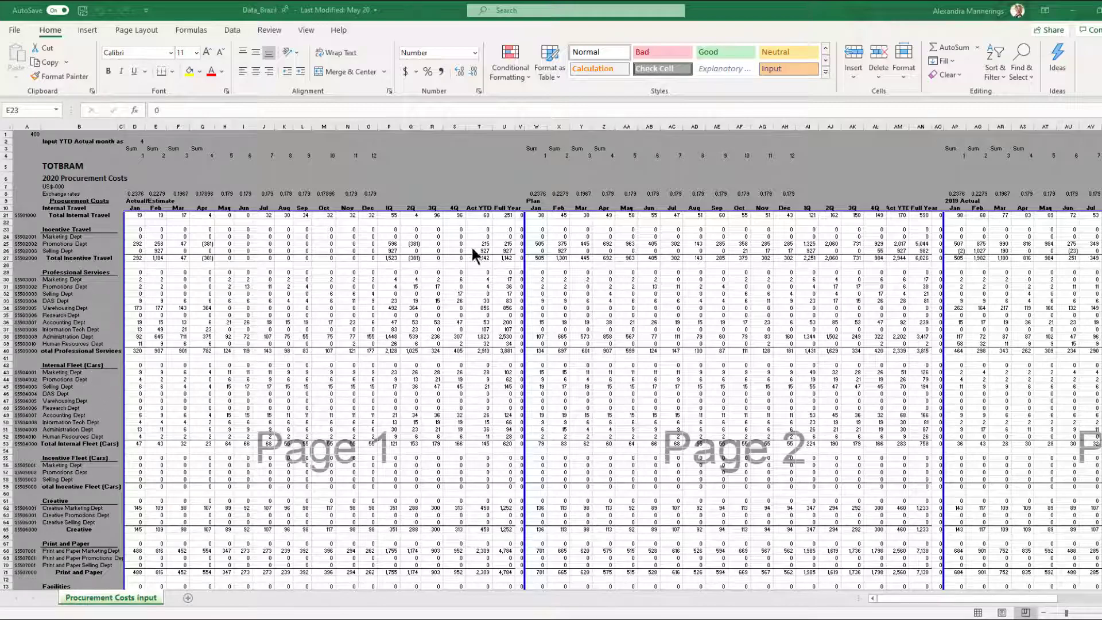
# Switch to Alteryx Designer, check the Data_Brazil.xlsm input's import options, and run the Example 2 workflow.
pyautogui.click(1072, 10)
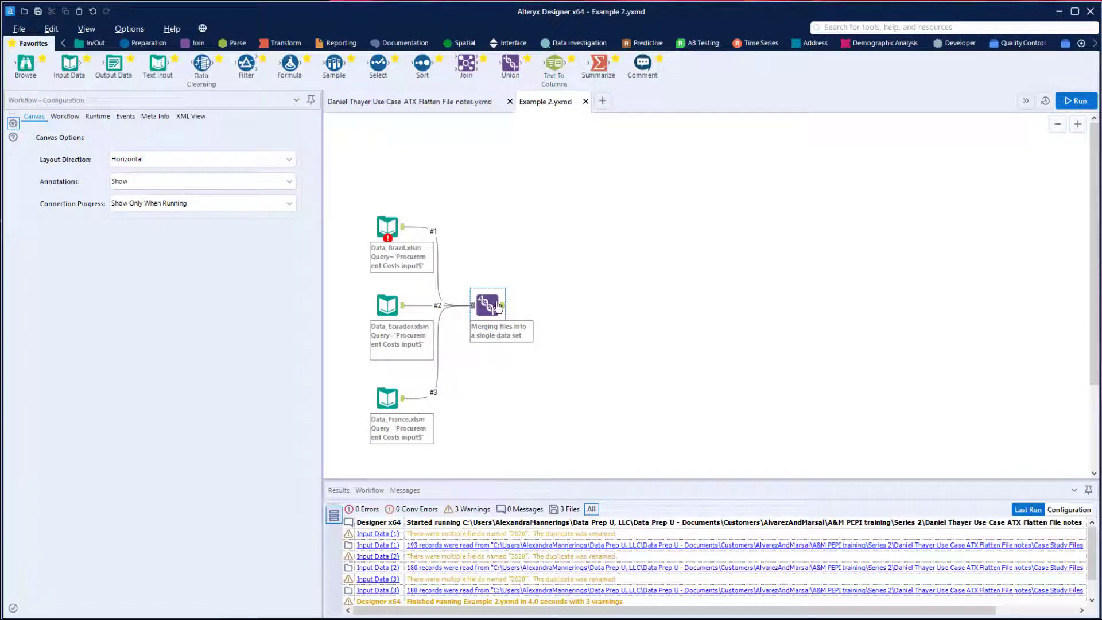
pyautogui.click(387, 226)
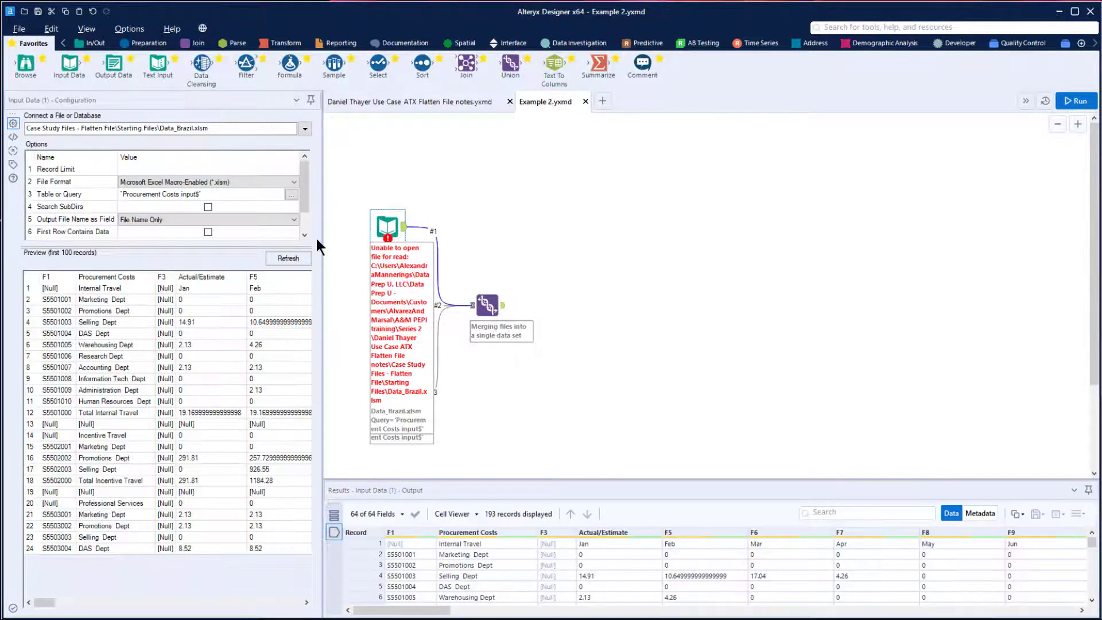
pyautogui.moveTo(304, 191); pyautogui.dragTo(304, 215)
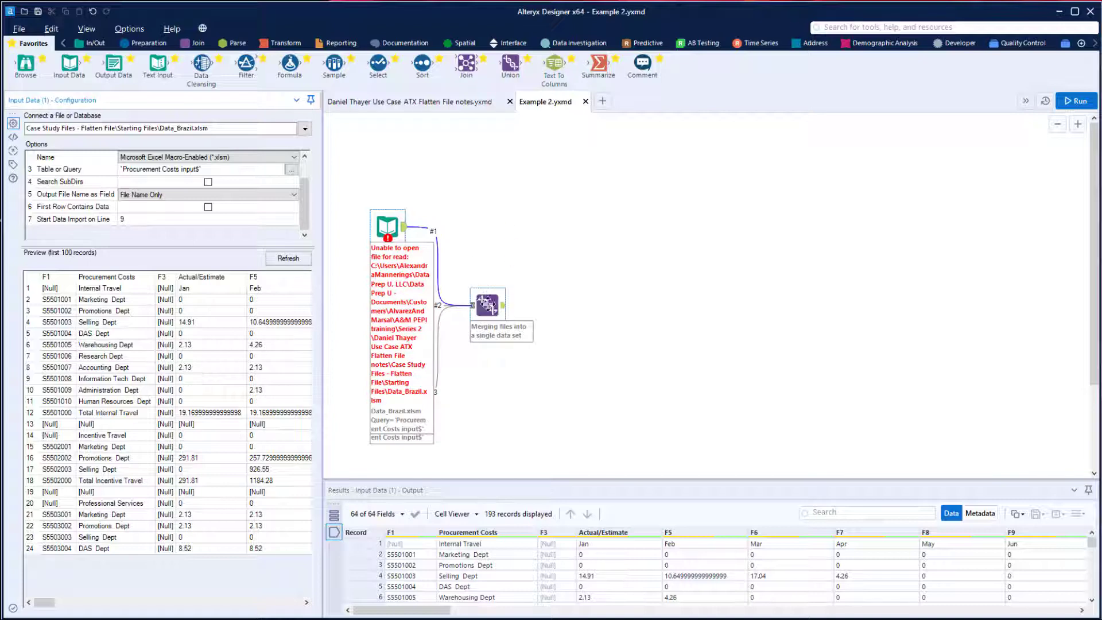
pyautogui.click(1076, 101)
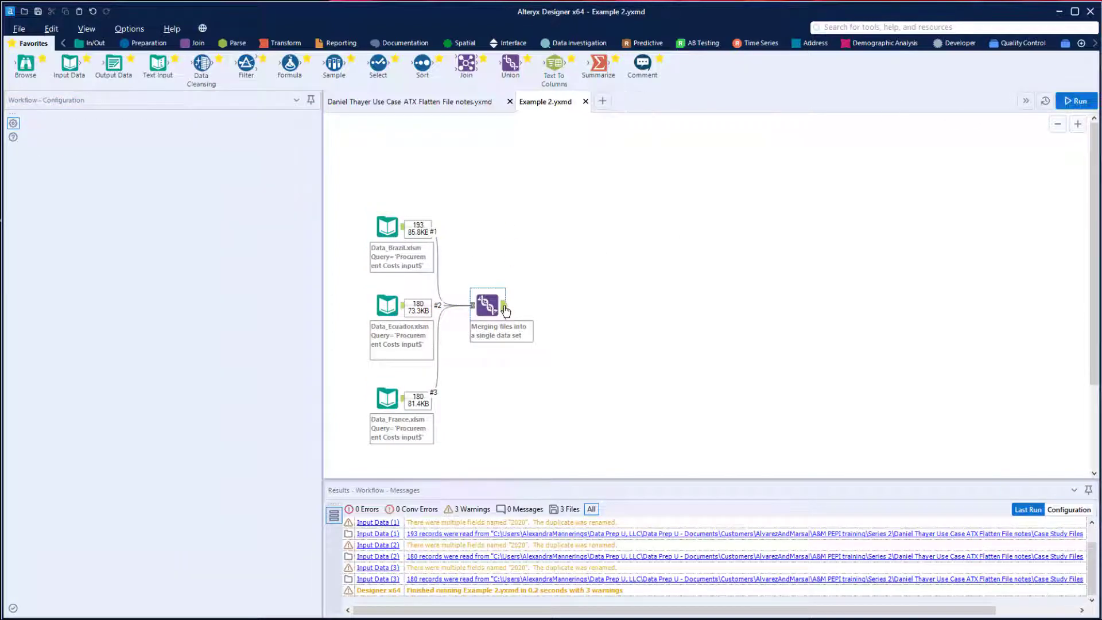
# Examine the Union output's first records, comparing the Internal Travel heading with its department rows and the F3 column.
pyautogui.click(487, 305)
pyautogui.click(419, 542)
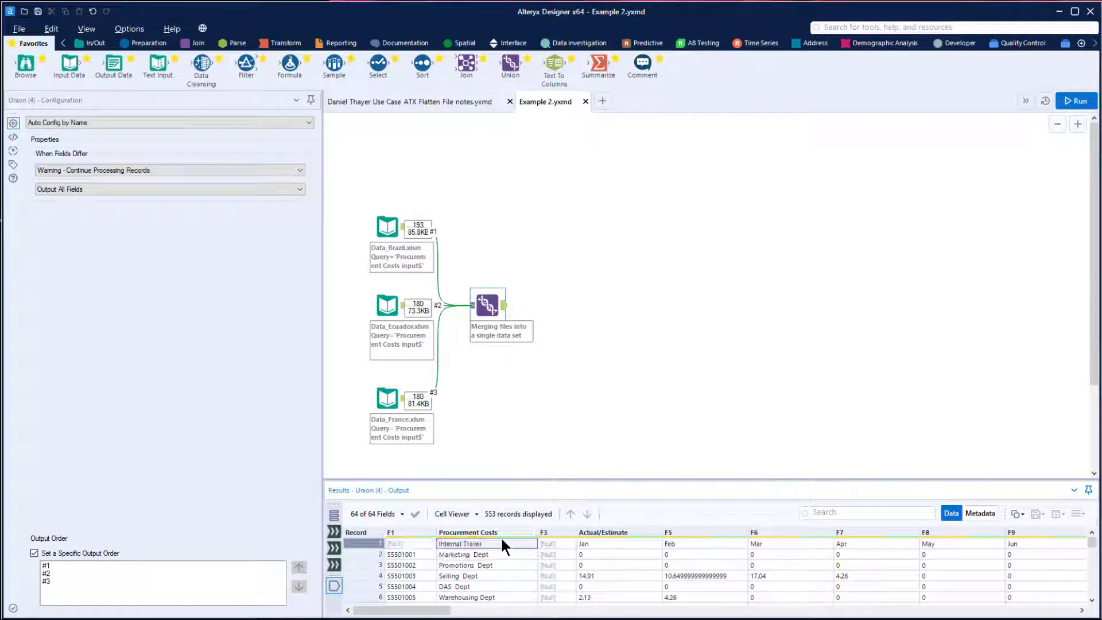
pyautogui.hotkey('shift', 'Down')
pyautogui.hotkey('shift', 'Down')
pyautogui.hotkey('shift', 'Down')
pyautogui.hotkey('shift', 'Down')
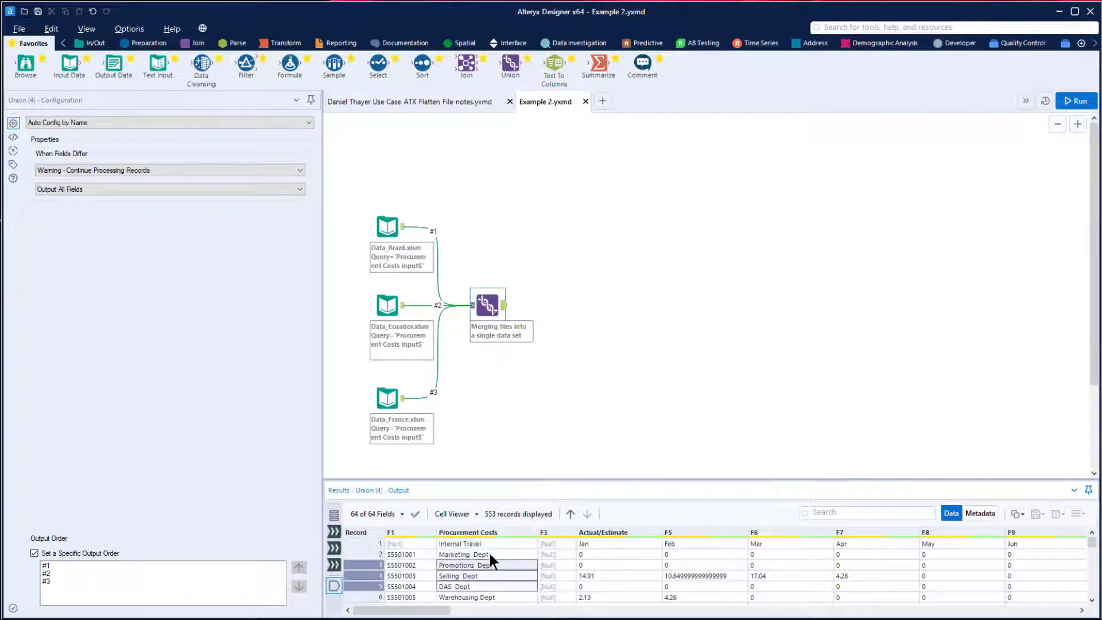
pyautogui.moveTo(490, 553); pyautogui.dragTo(498, 579)
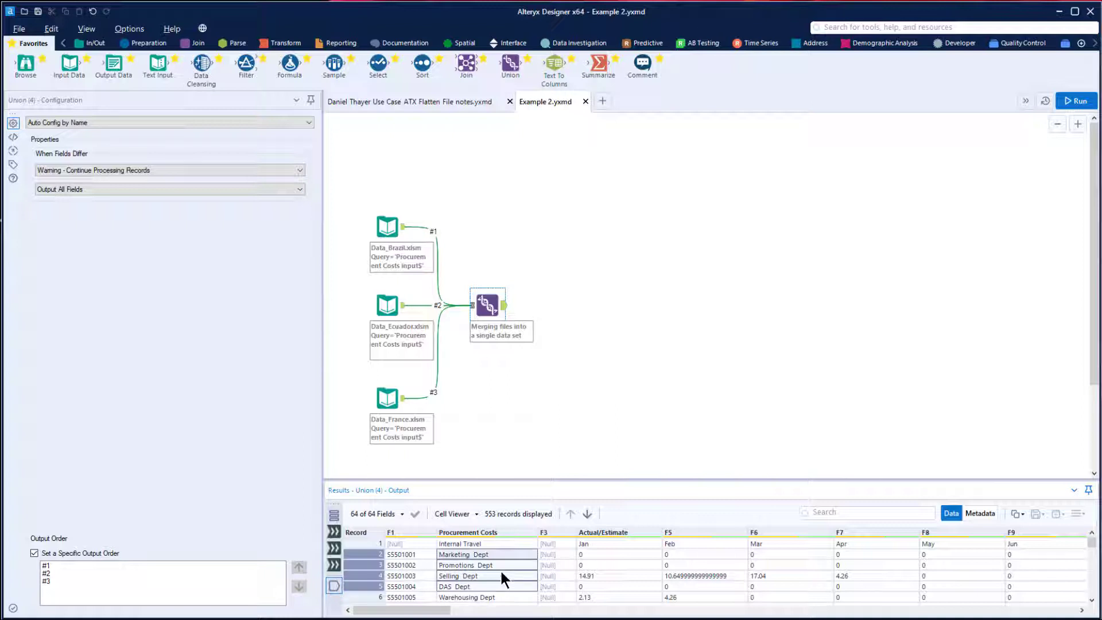
pyautogui.click(463, 542)
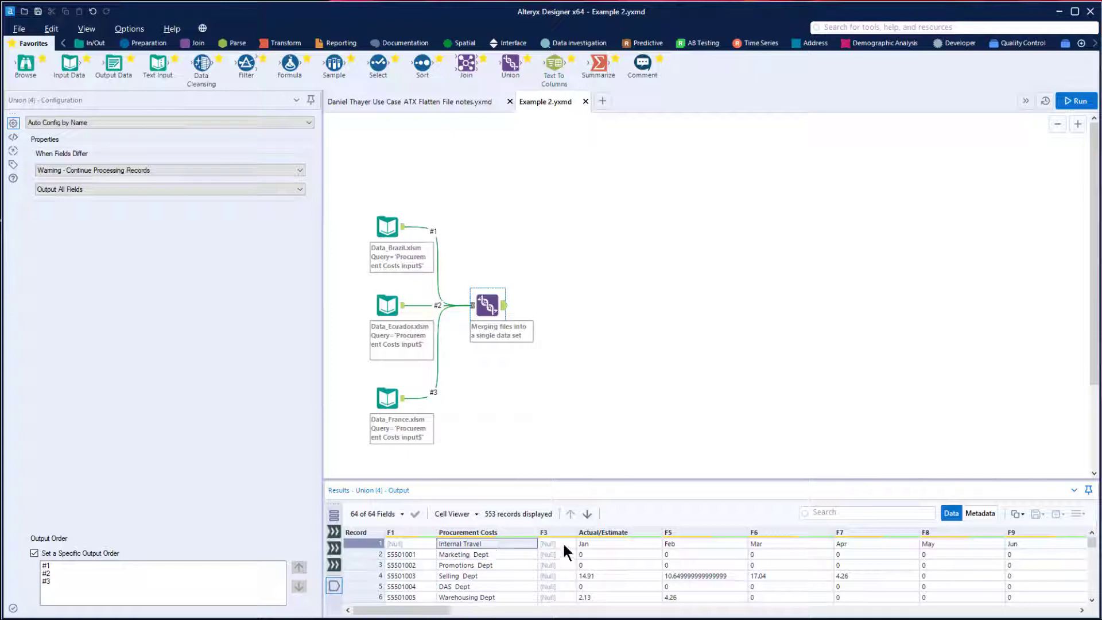
pyautogui.moveTo(562, 543); pyautogui.dragTo(565, 562)
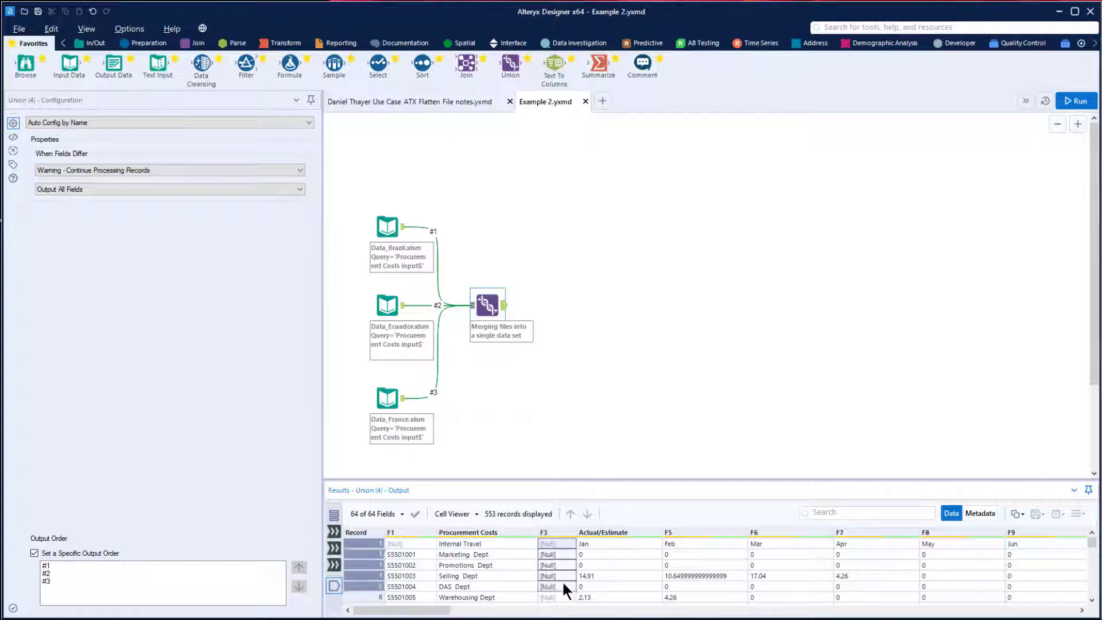
# Compare the Incentive Travel heading row with its department rows across the F1, Procurement Costs and F3 columns.
pyautogui.scroll(-2, 562, 580)
pyautogui.scroll(-2, 556, 570)
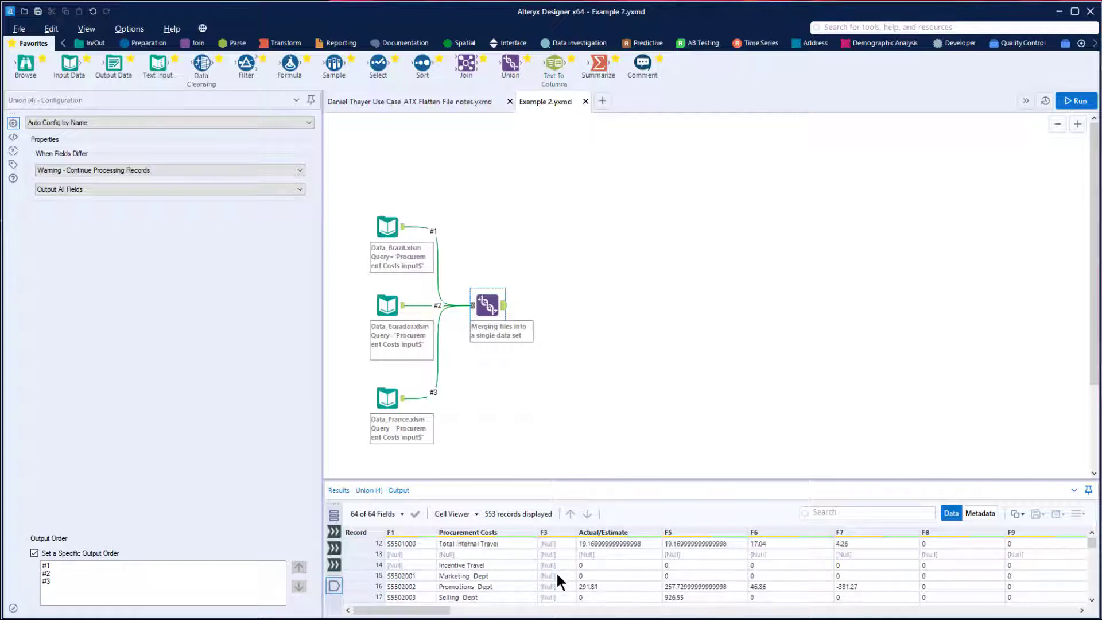
pyautogui.moveTo(446, 563); pyautogui.dragTo(539, 561)
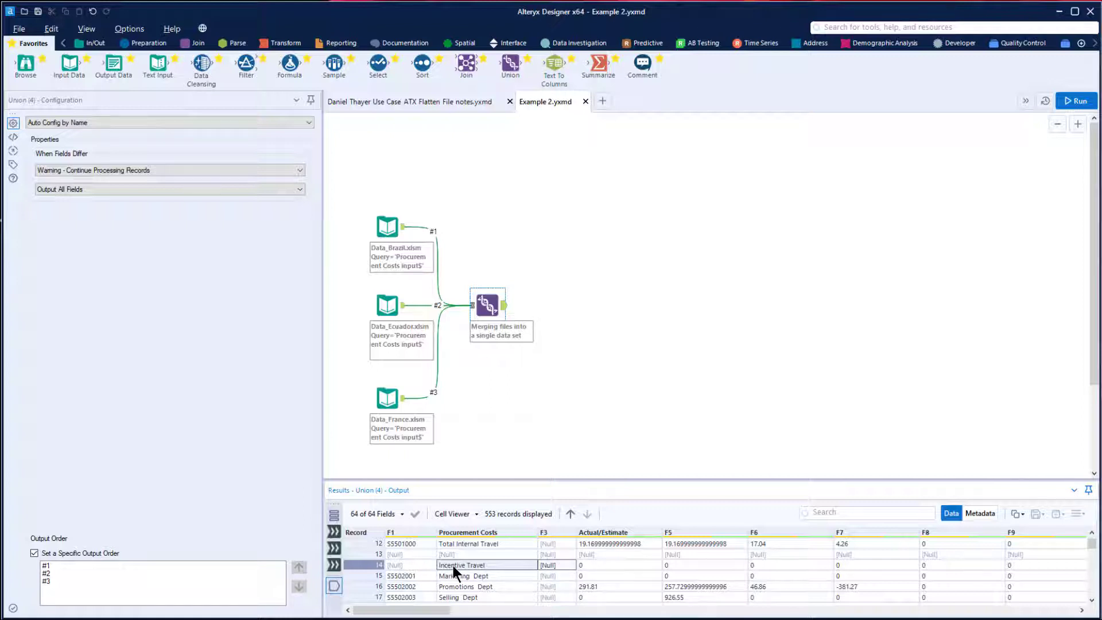
pyautogui.click(418, 565)
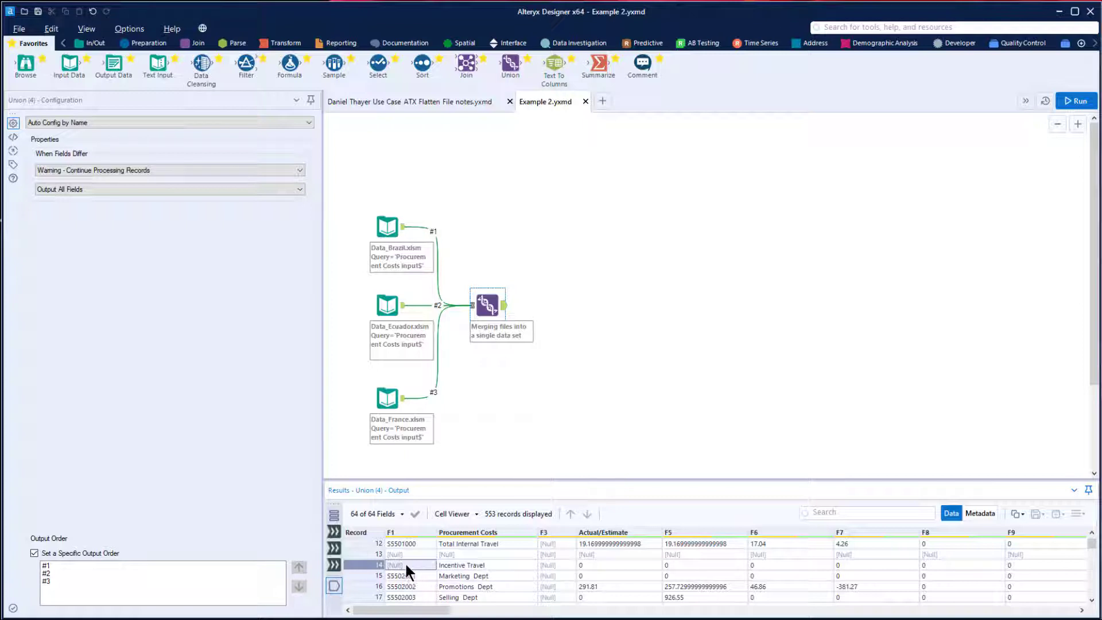
pyautogui.click(448, 566)
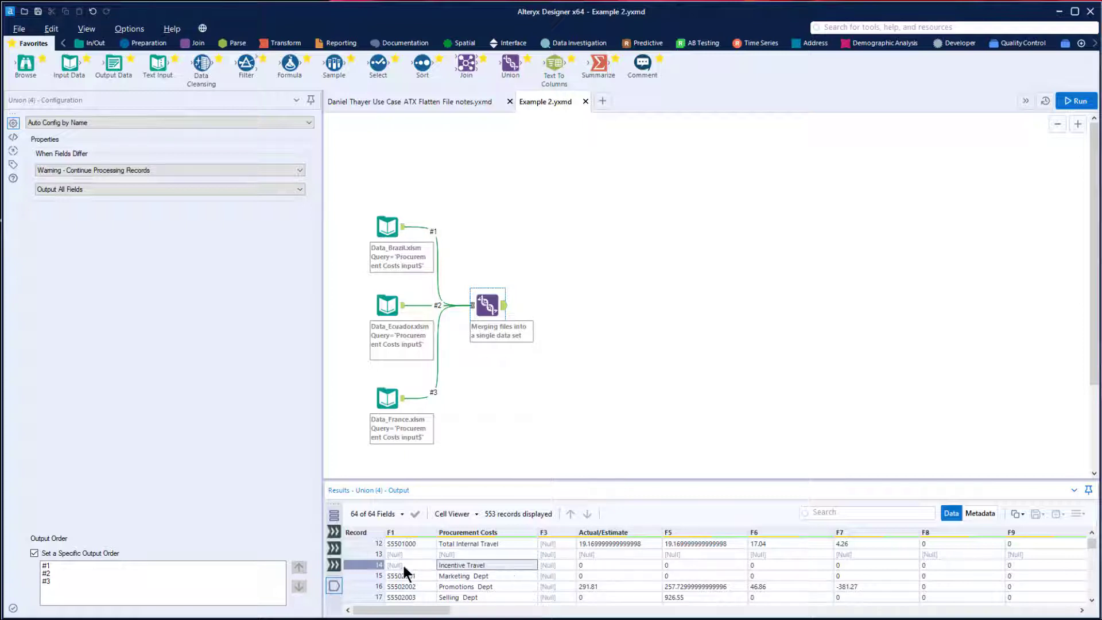
pyautogui.click(557, 564)
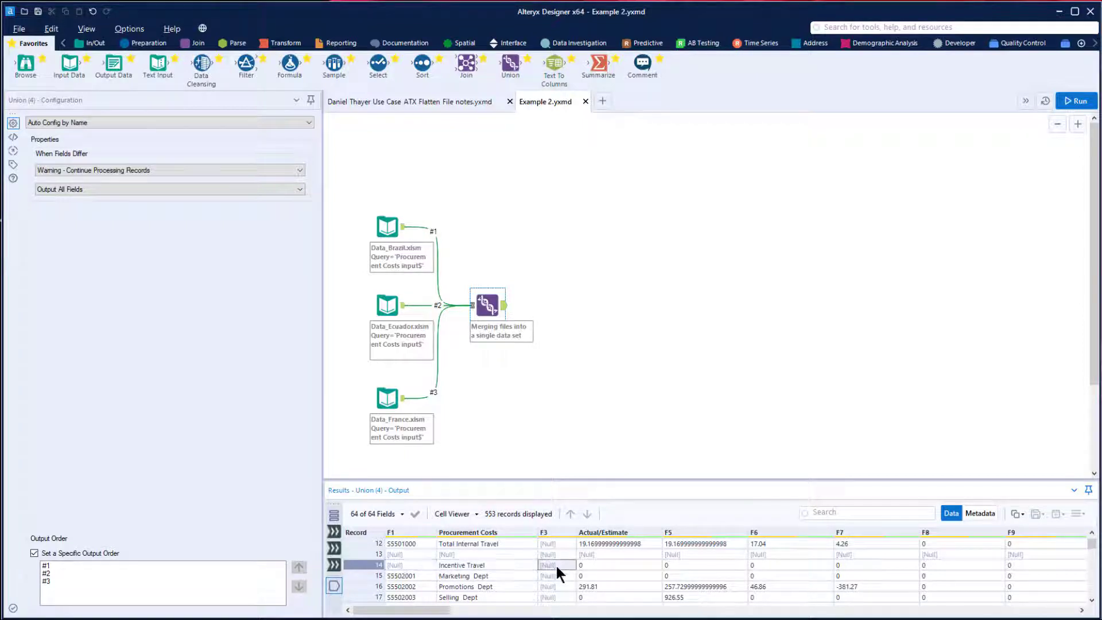
pyautogui.click(490, 566)
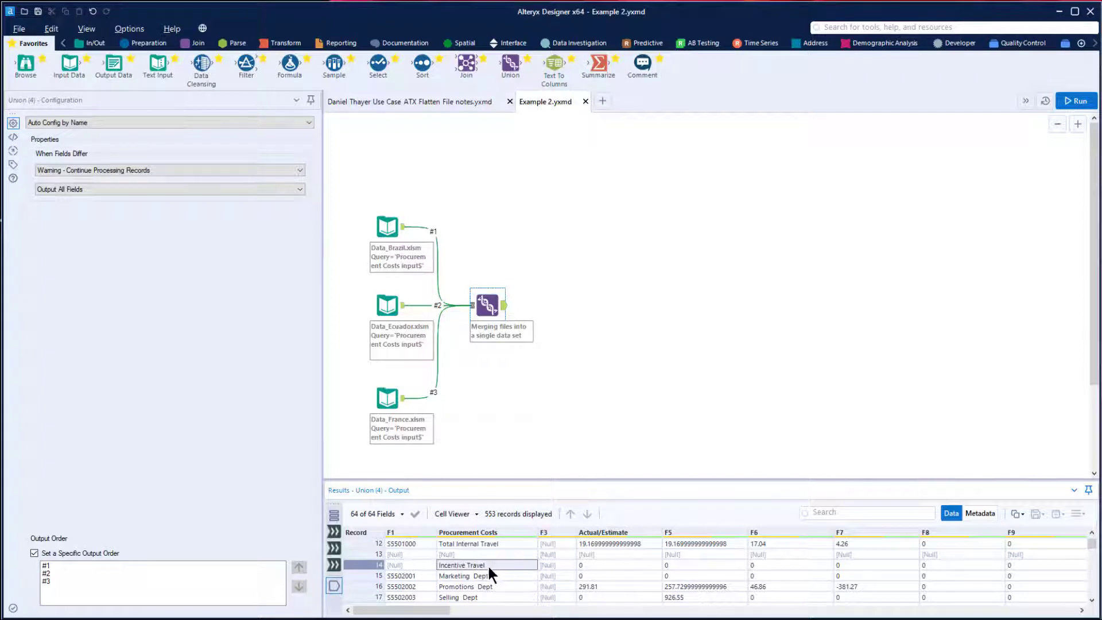
pyautogui.click(554, 579)
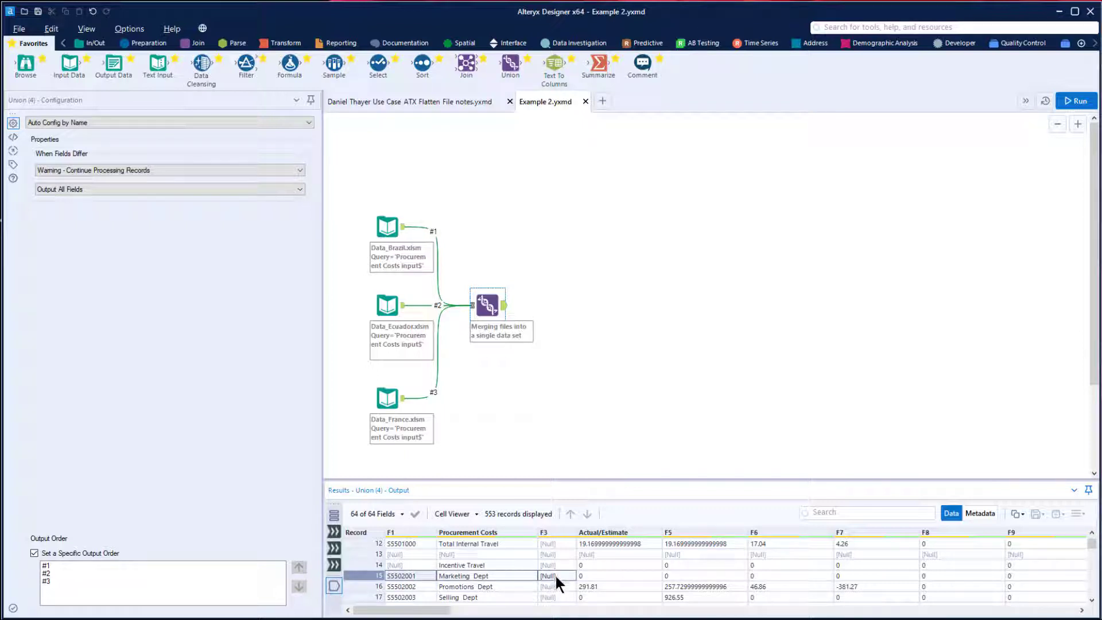
pyautogui.click(404, 576)
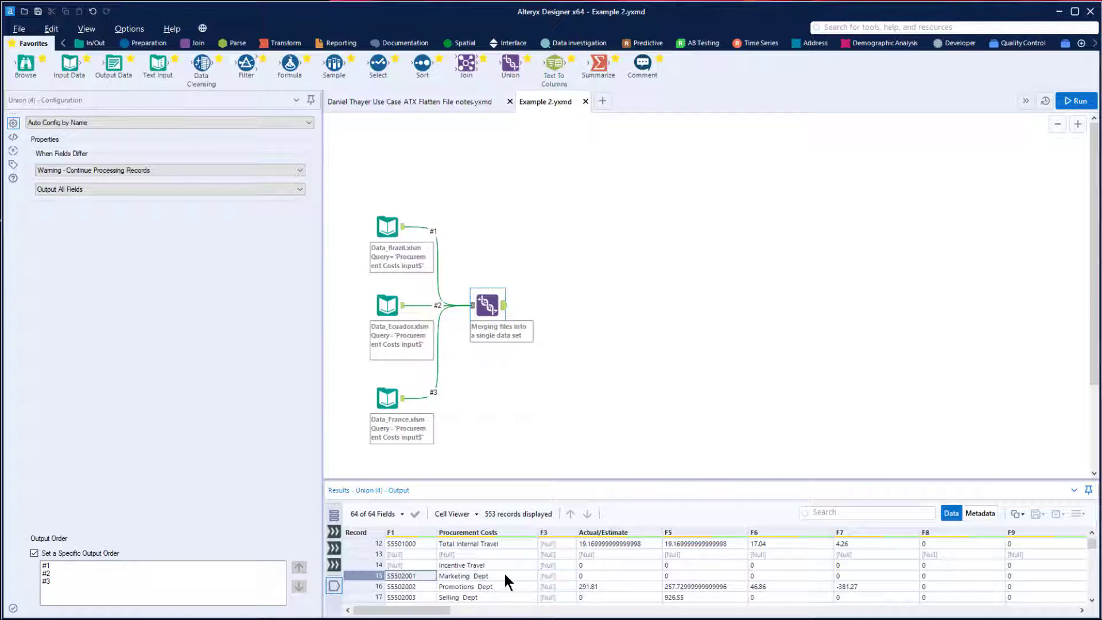
pyautogui.click(557, 575)
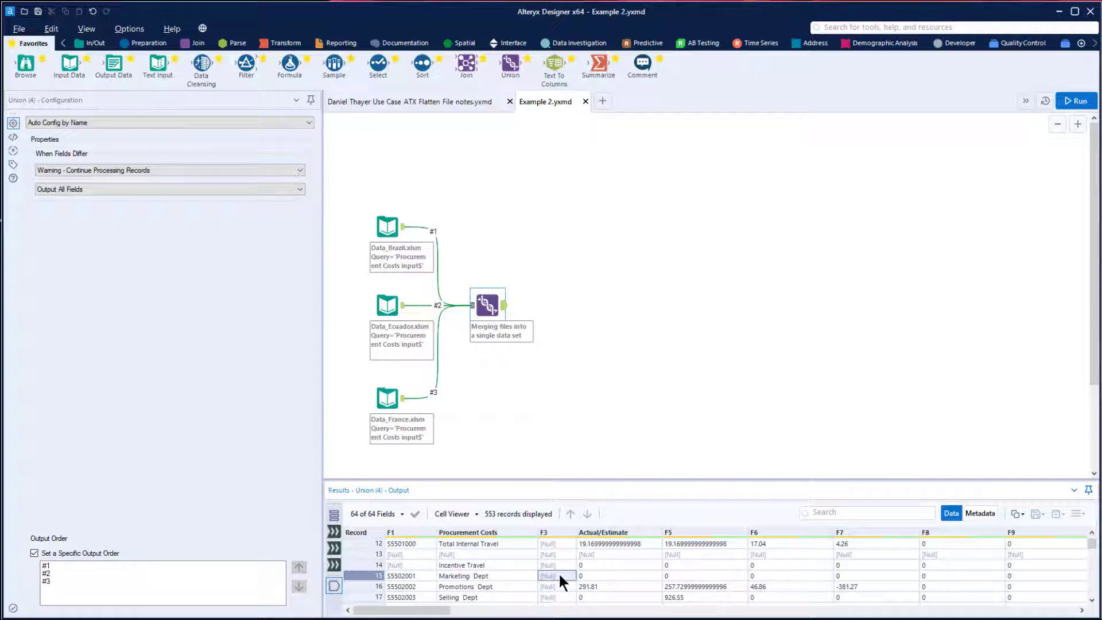
pyautogui.moveTo(559, 590); pyautogui.dragTo(559, 591)
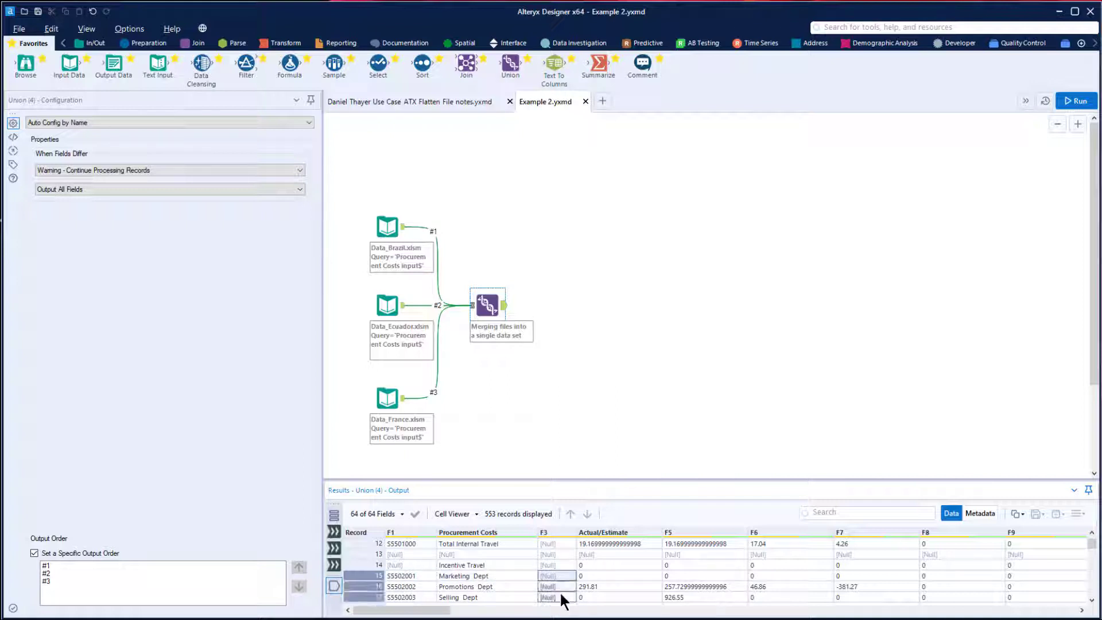
# Add a Formula tool after the Union and create a new output column named Category.
pyautogui.moveTo(290, 65); pyautogui.dragTo(554, 310)
pyautogui.click(66, 130)
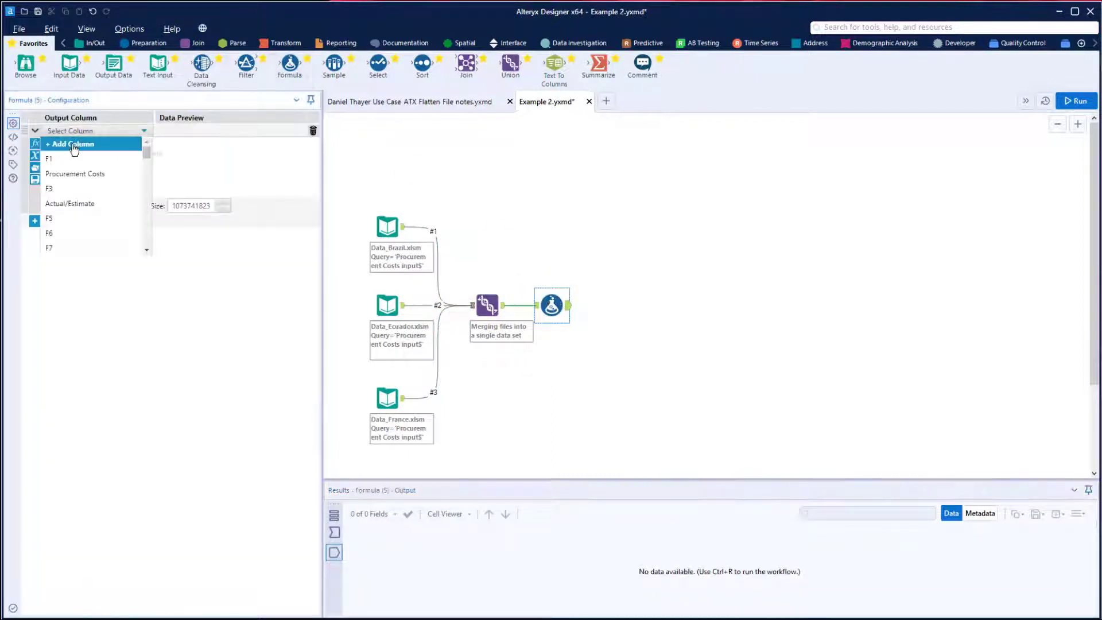
pyautogui.click(74, 144)
pyautogui.write('Catefgory')
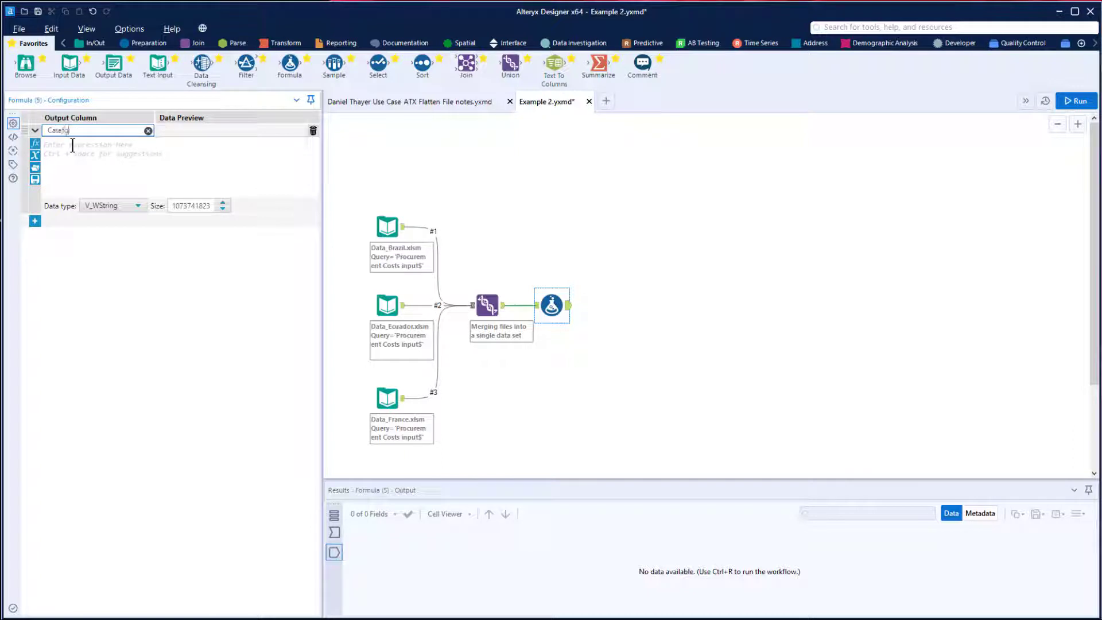
pyautogui.press('BackSpace')
pyautogui.press('BackSpace')
pyautogui.press('BackSpace')
pyautogui.press('BackSpace')
pyautogui.press('BackSpace')
pyautogui.write('gory')
# Start the Category expression with if IsNull([F1]) then [Procurement Costs], using the Formula tool's input data as reference.
pyautogui.click(79, 148)
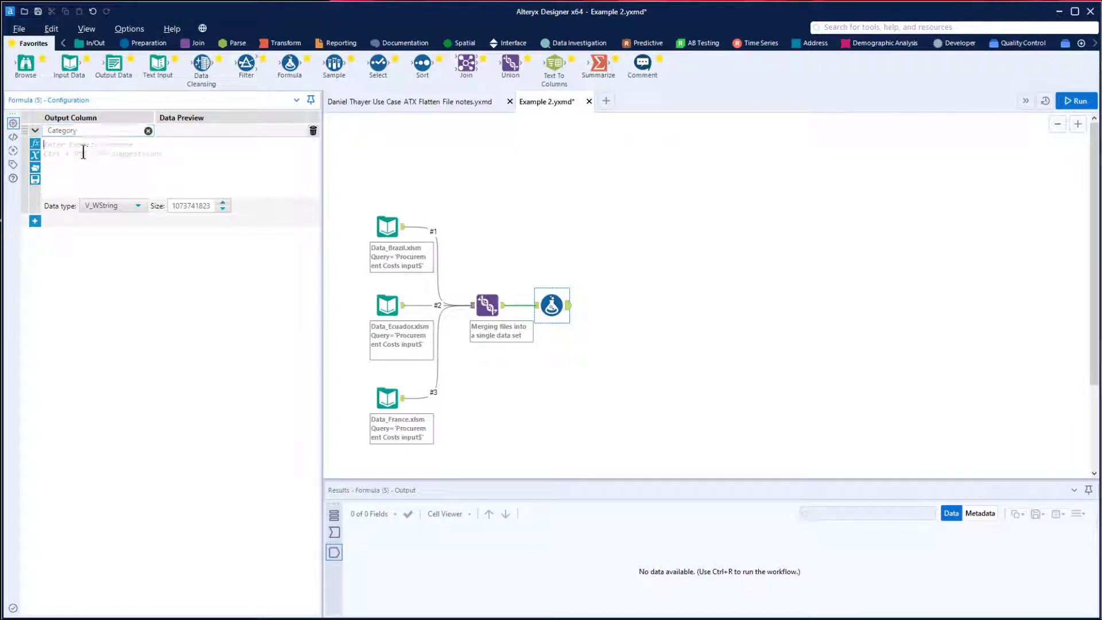
pyautogui.write('if')
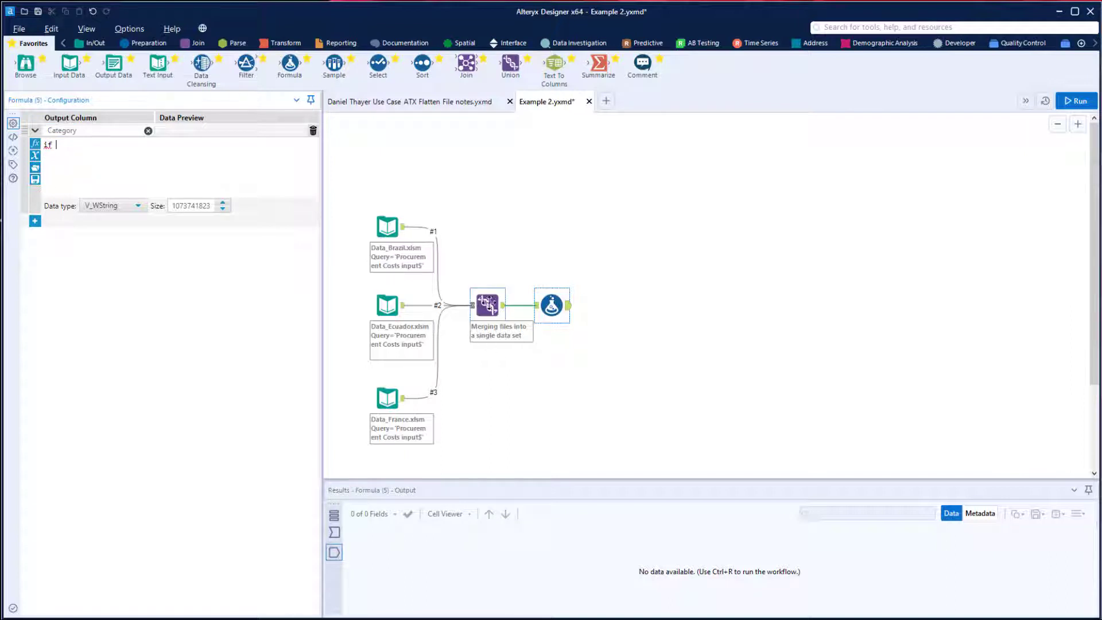
pyautogui.click(332, 534)
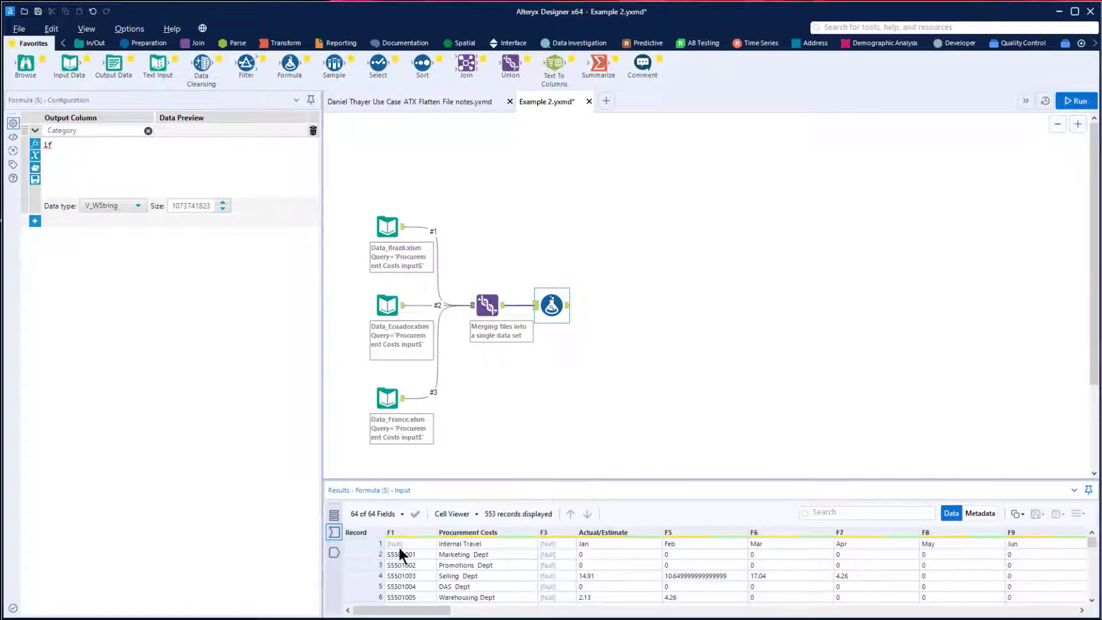
pyautogui.click(79, 150)
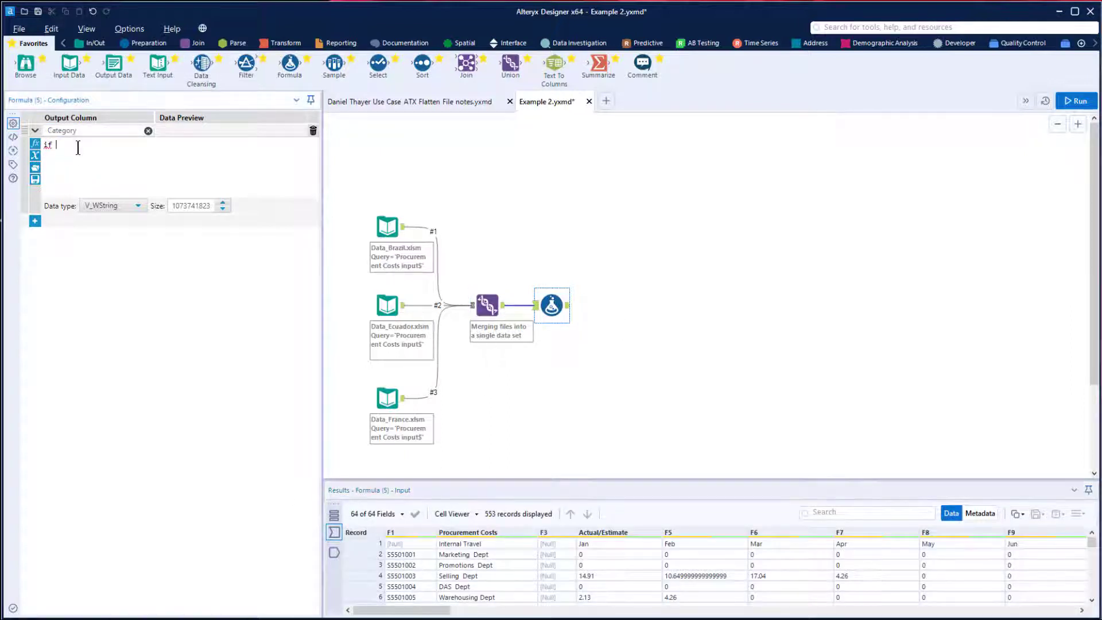
pyautogui.write('if IsNull(')
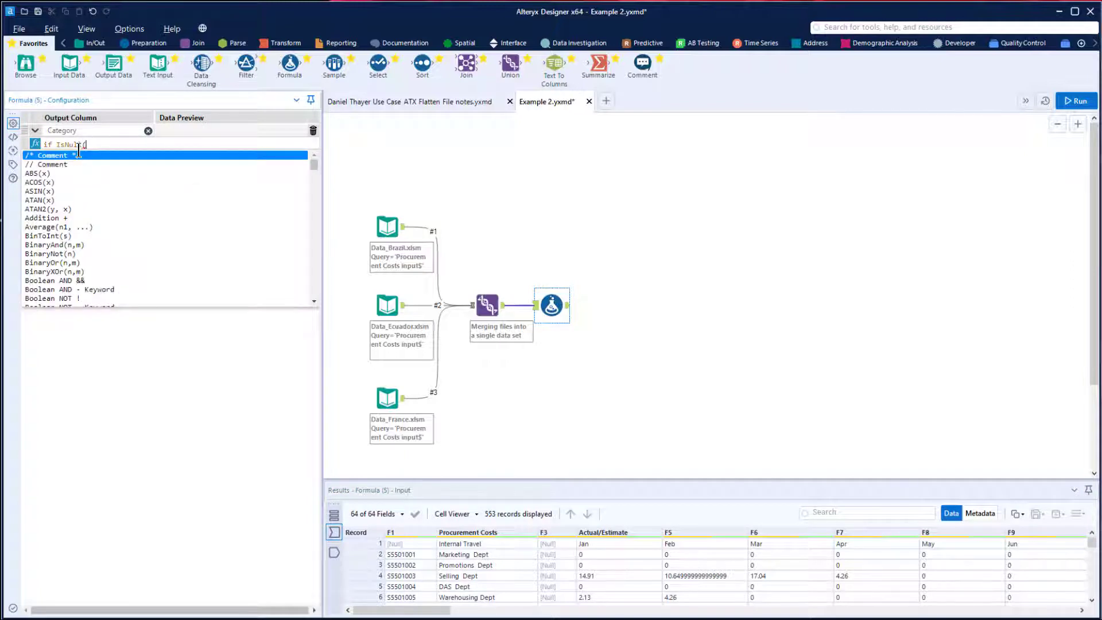
pyautogui.write('[F1]')
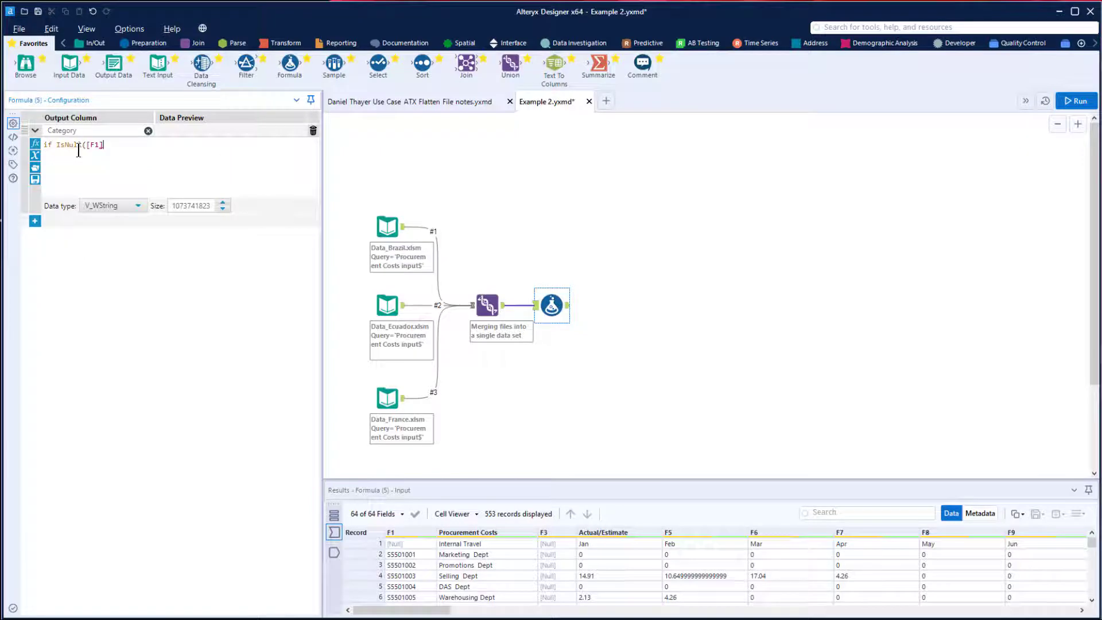
pyautogui.write(') then [Pro')
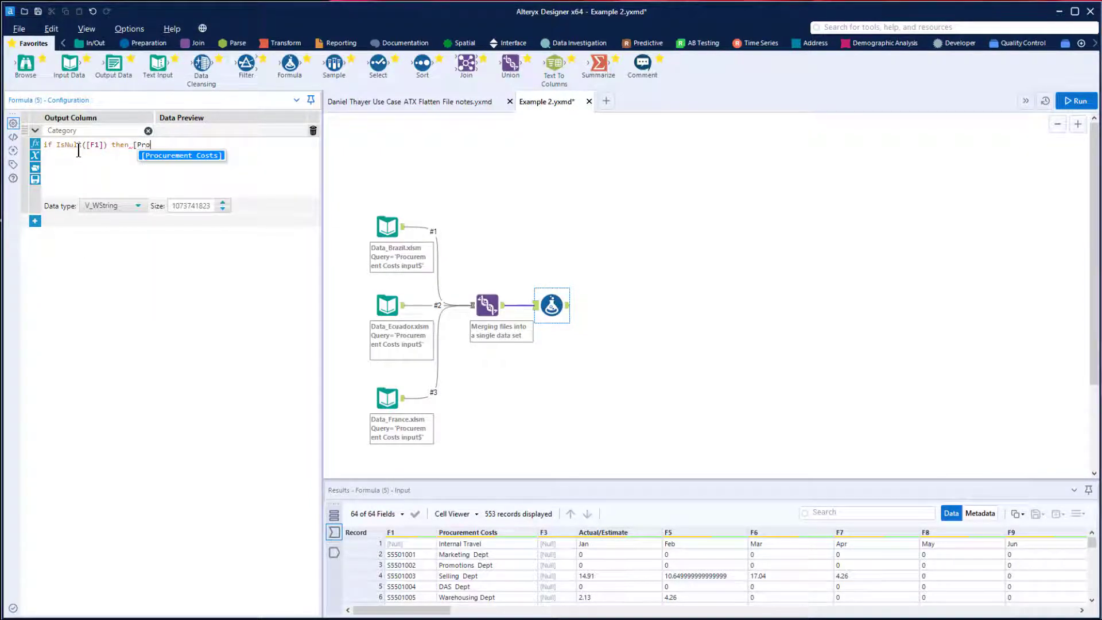
pyautogui.press('Return')
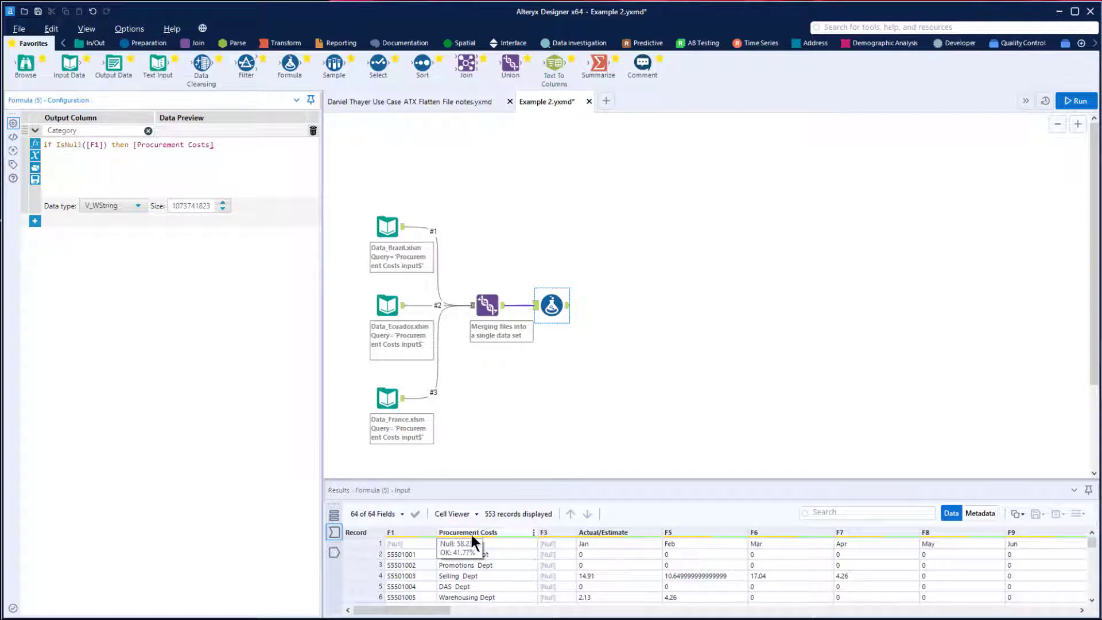
# Check the heading and department rows in the Formula input, and complete the Category expression with else null() endif.
pyautogui.click(419, 545)
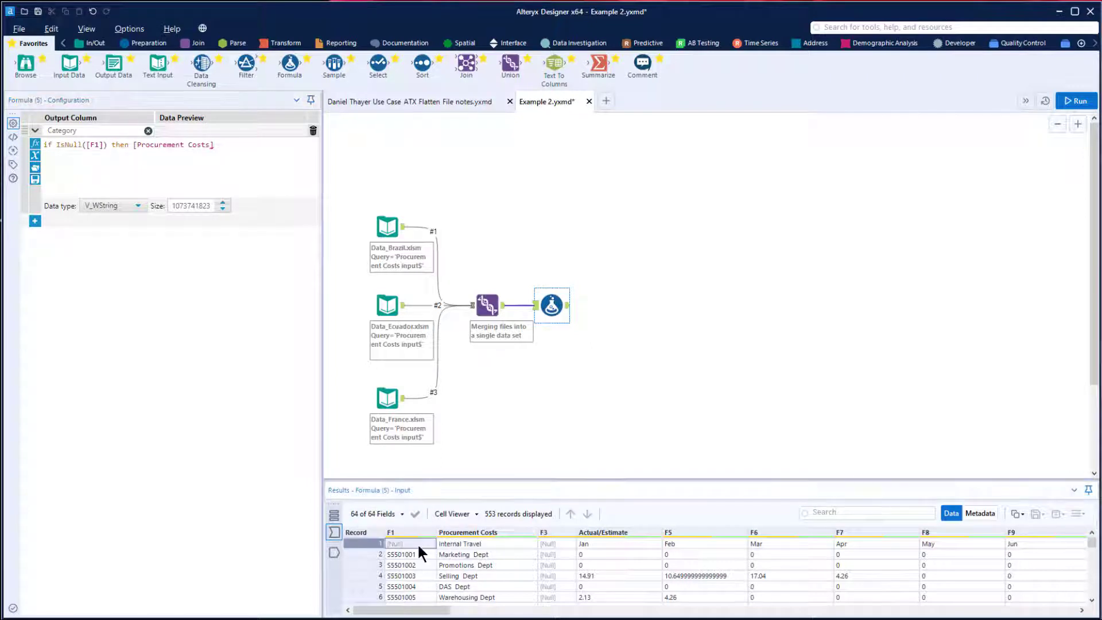
pyautogui.click(463, 543)
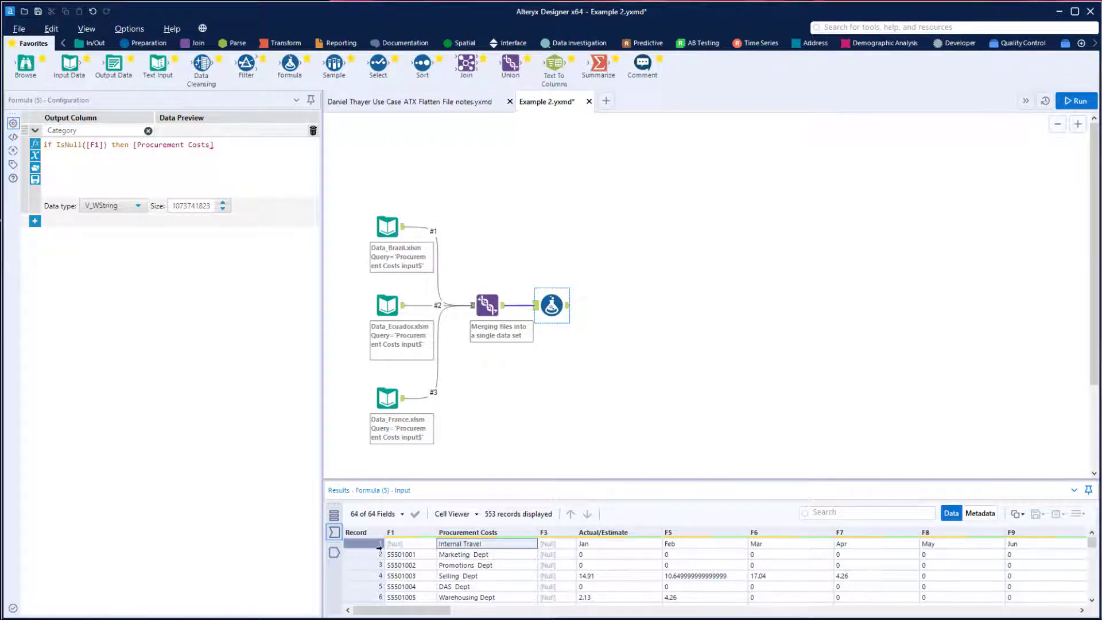
pyautogui.click(412, 543)
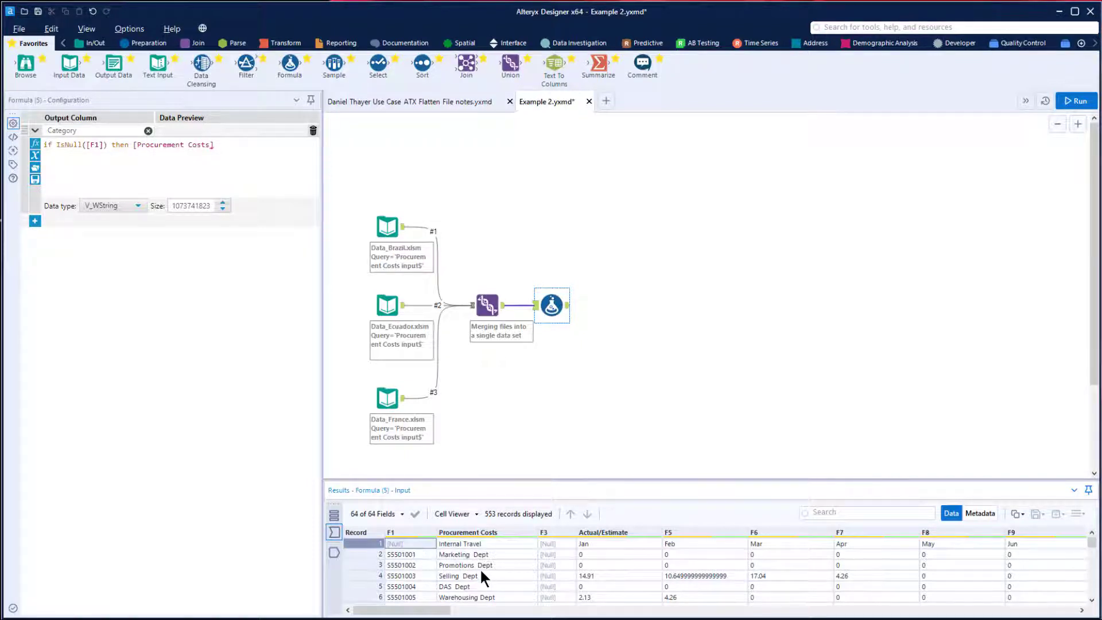
pyautogui.moveTo(597, 564); pyautogui.dragTo(838, 564)
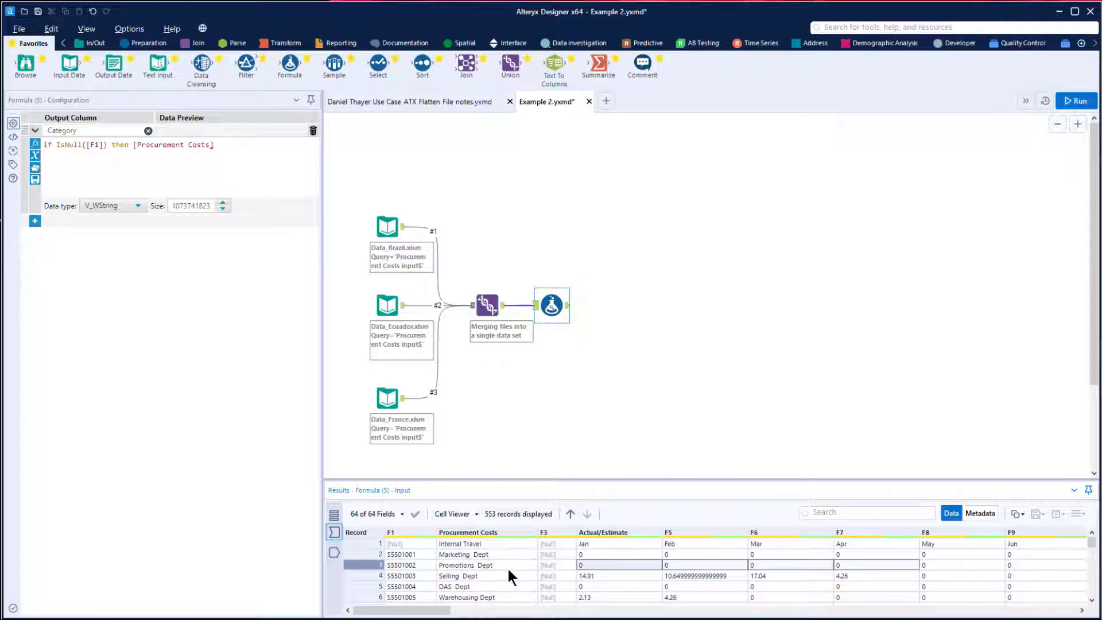
pyautogui.click(289, 148)
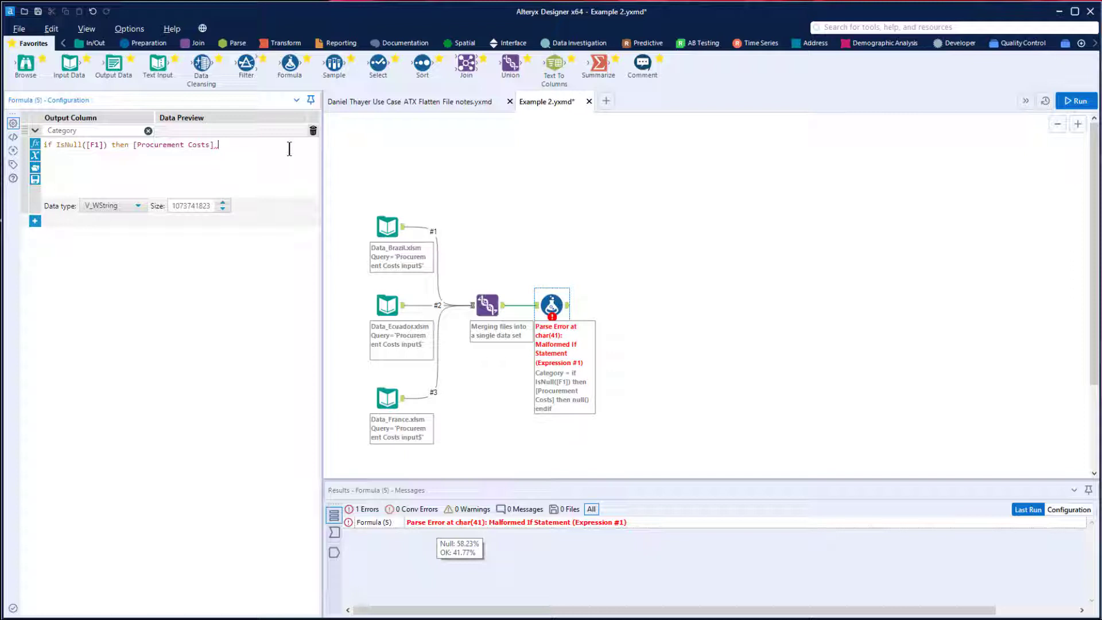
pyautogui.write('else null')
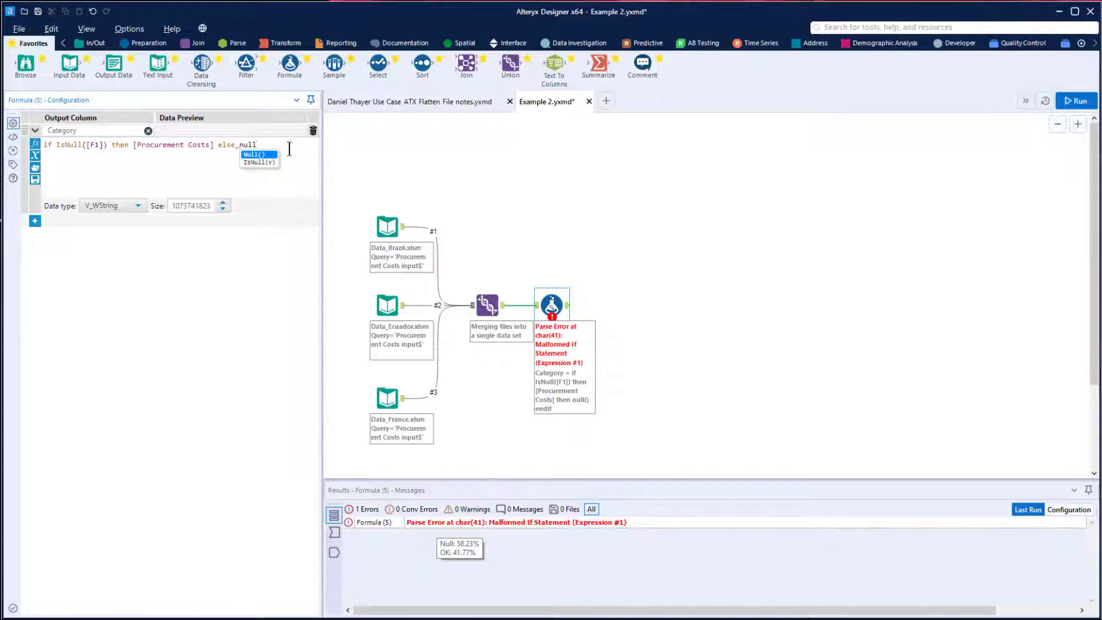
pyautogui.write('() endif')
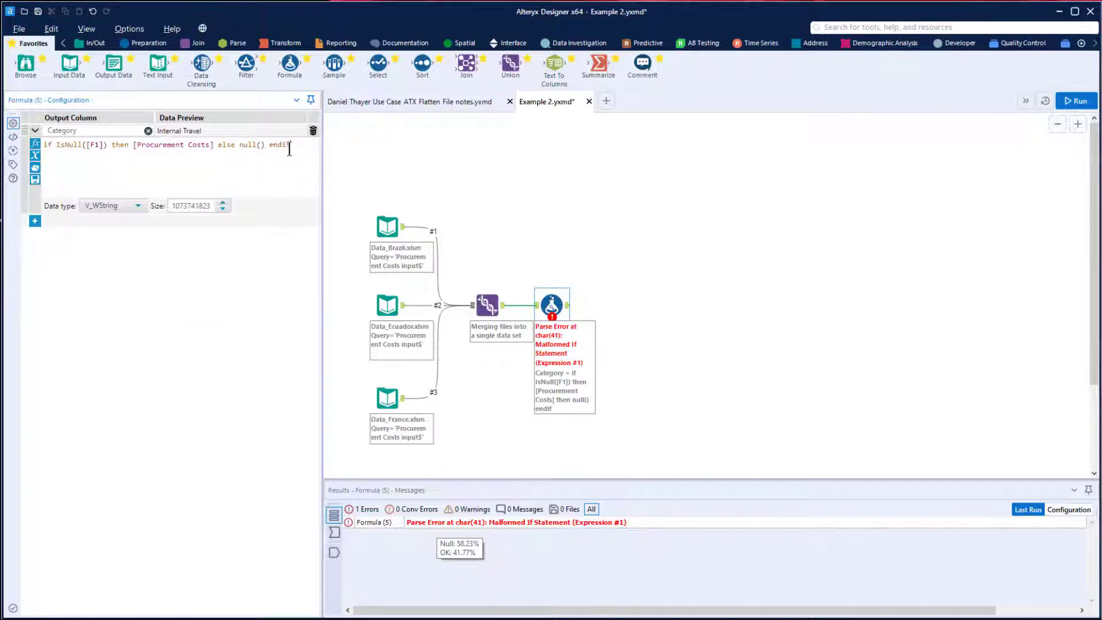
# Run the workflow and bring up the new Category column in the Formula tool's output data.
pyautogui.click(630, 239)
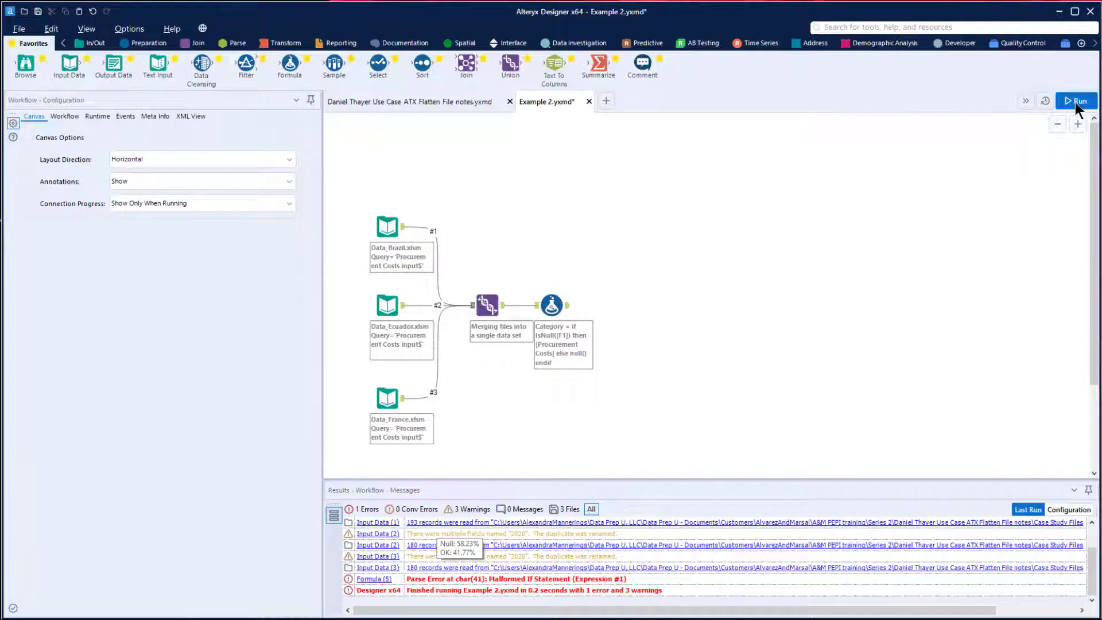
pyautogui.click(1075, 101)
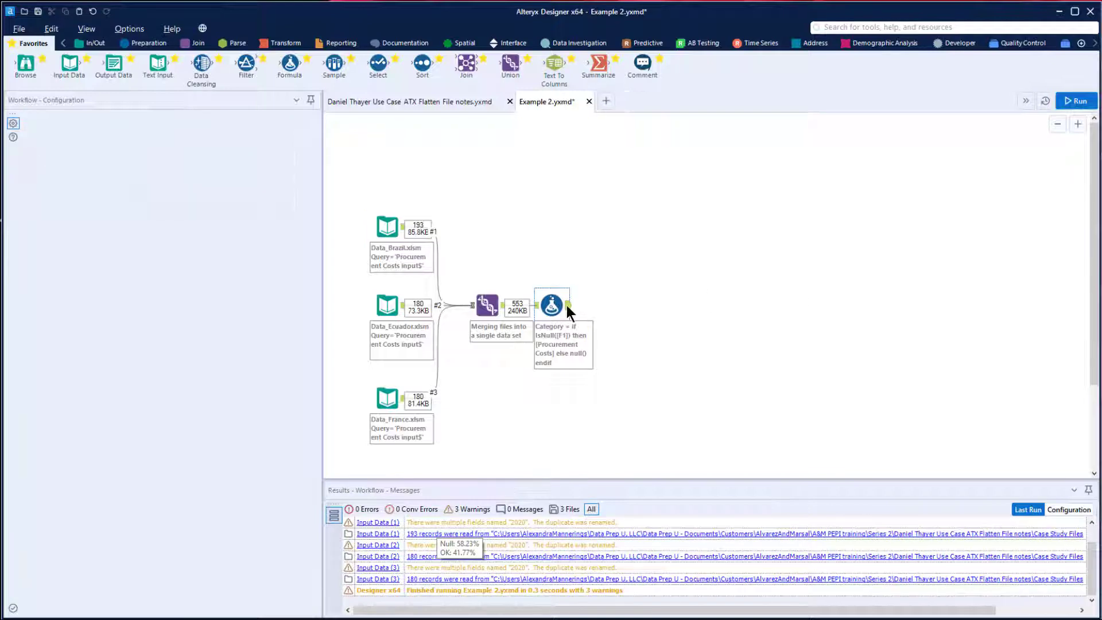
pyautogui.click(564, 302)
pyautogui.moveTo(437, 610); pyautogui.dragTo(1067, 610)
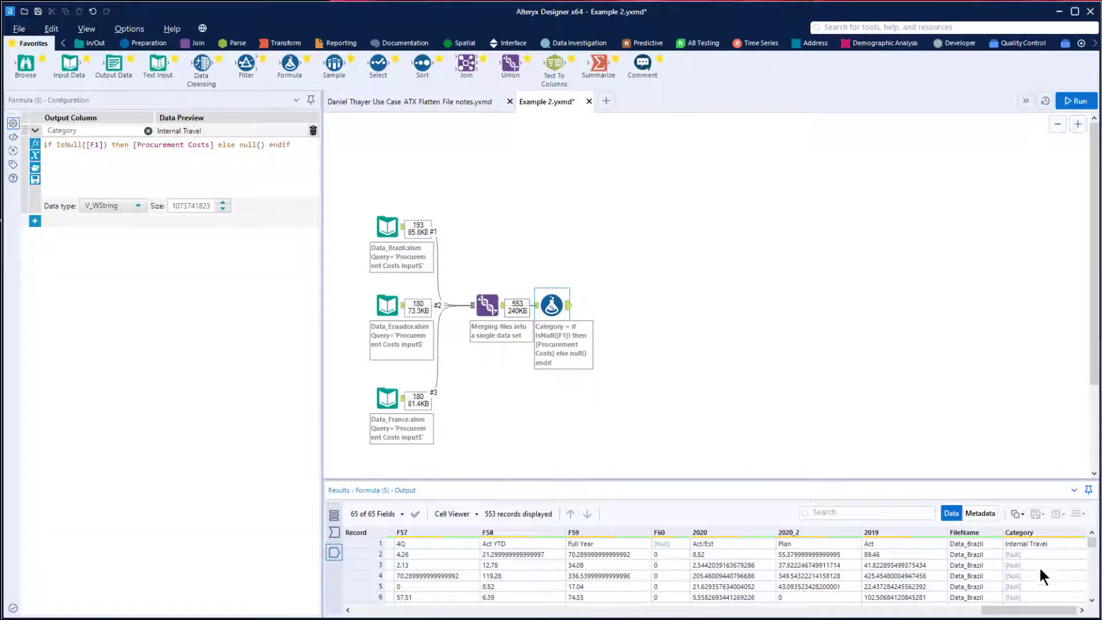
# Examine the Category column's values on the Internal Travel and Incentive Travel heading rows and on the department rows beneath them.
pyautogui.click(1031, 544)
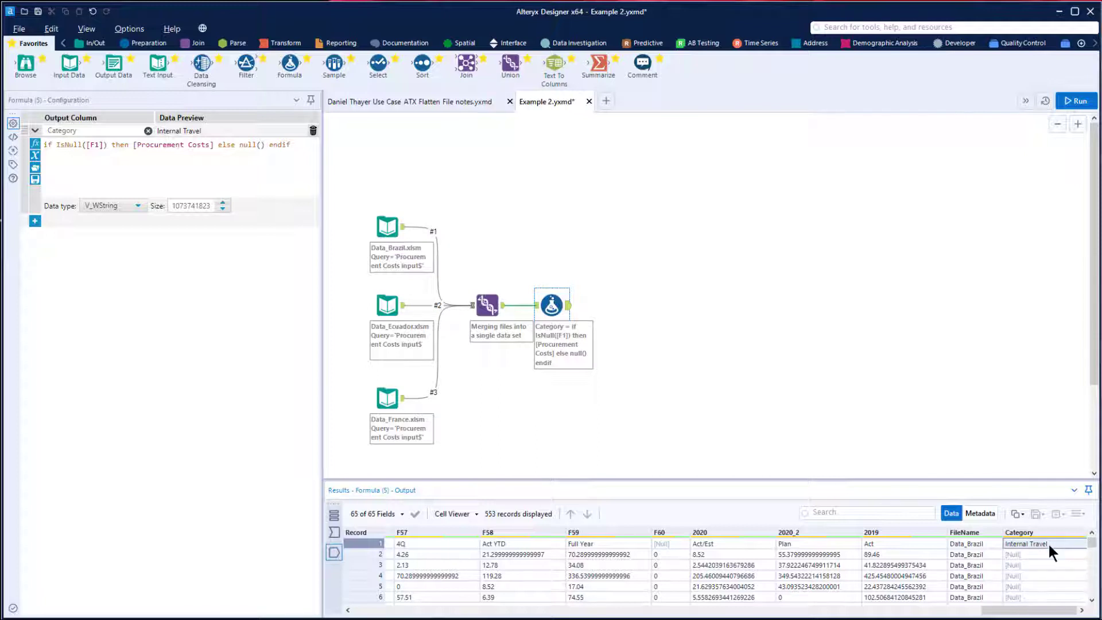
pyautogui.moveTo(1030, 554); pyautogui.dragTo(1032, 591)
pyautogui.scroll(-4, 1021, 553)
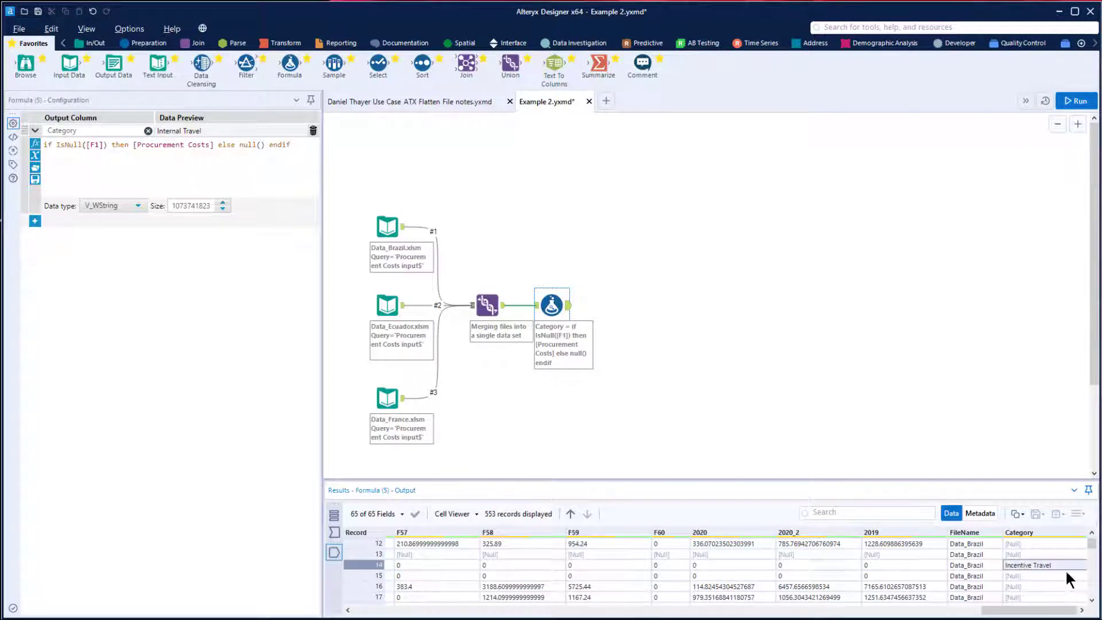
pyautogui.scroll(4, 1065, 568)
pyautogui.click(1044, 543)
pyautogui.scroll(-4, 1046, 551)
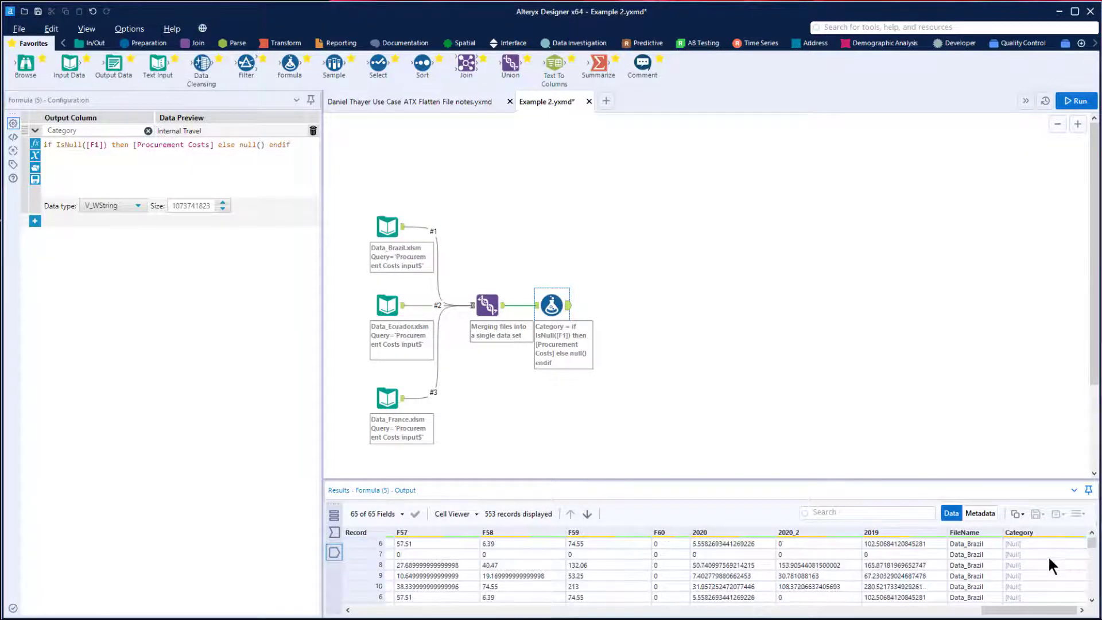
pyautogui.click(1043, 576)
pyautogui.scroll(4, 1044, 570)
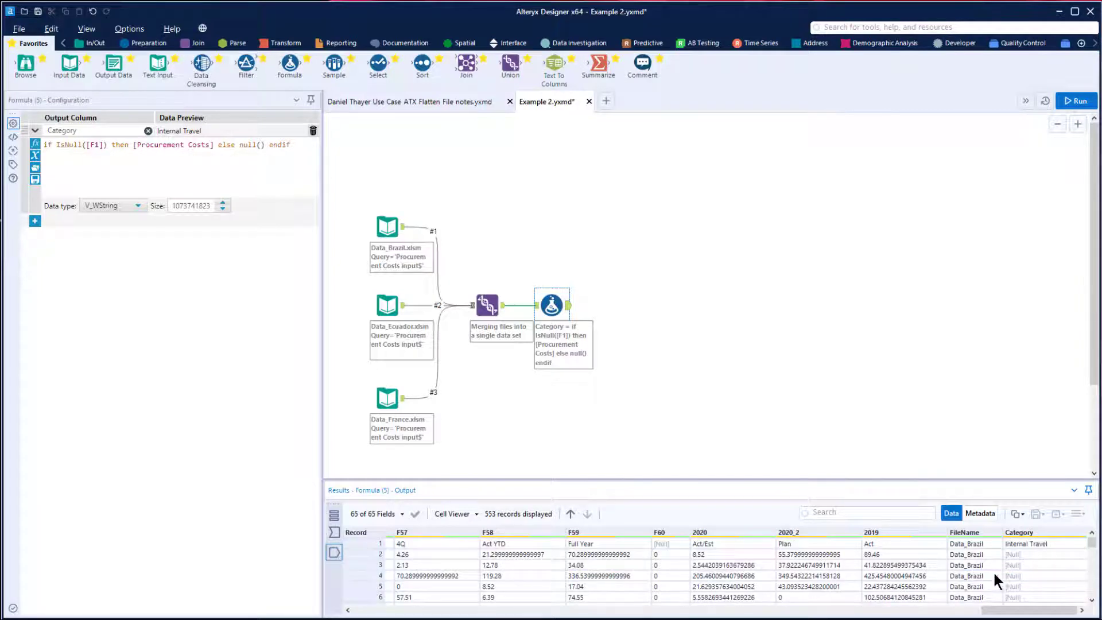
pyautogui.moveTo(1027, 554); pyautogui.dragTo(1038, 593)
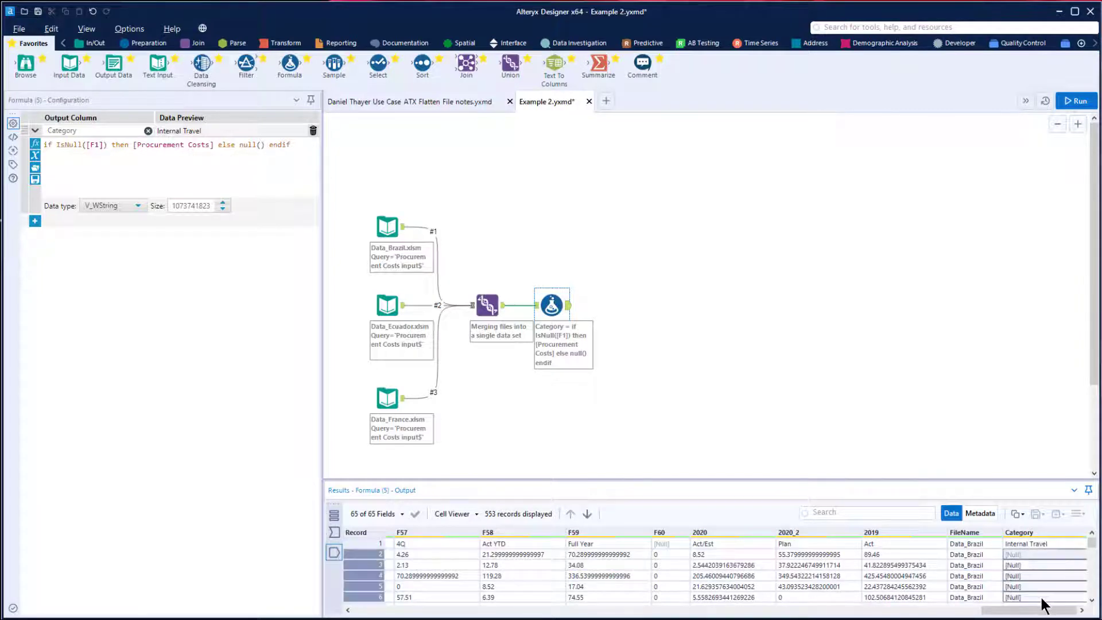
pyautogui.click(1017, 553)
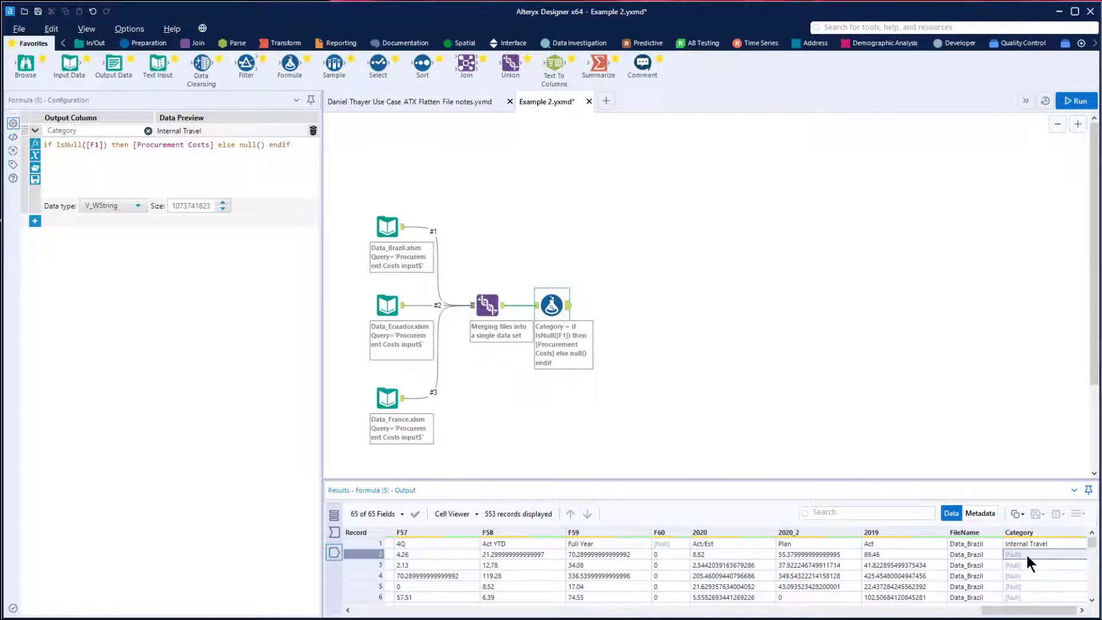
pyautogui.click(1056, 544)
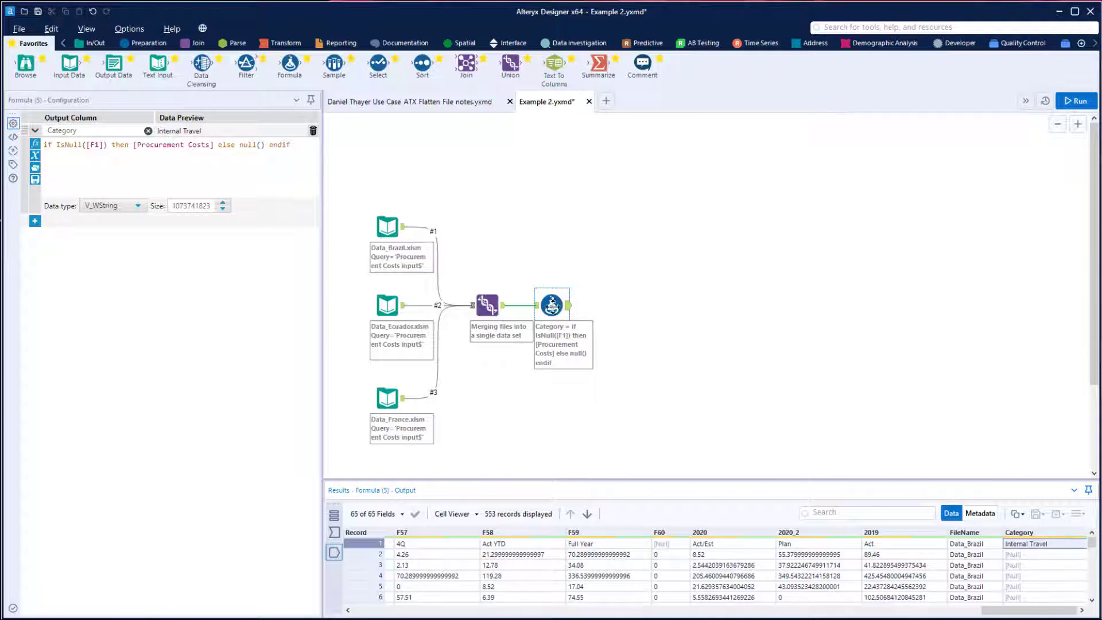
# Move the Formula tool lower on the canvas and add a Multi-Row Formula tool above it, connected to the Union output.
pyautogui.click(487, 304)
pyautogui.moveTo(556, 303); pyautogui.dragTo(555, 353)
pyautogui.click(139, 45)
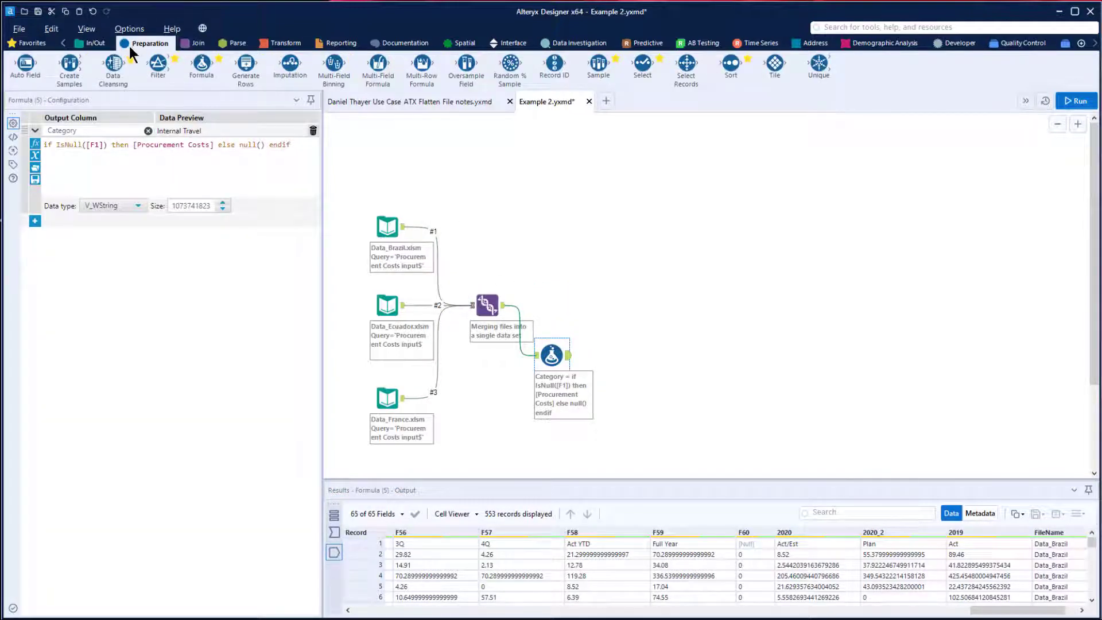
pyautogui.moveTo(421, 64); pyautogui.dragTo(560, 269)
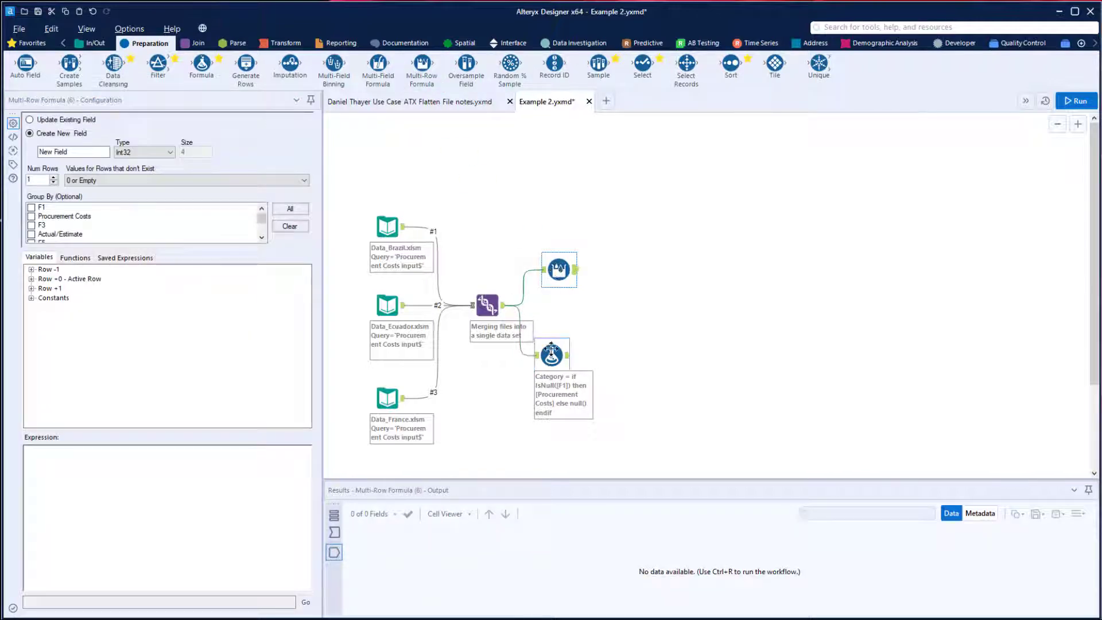
# Copy the Formula tool's Category expression into the Multi-Row Formula tool's expression.
pyautogui.click(552, 355)
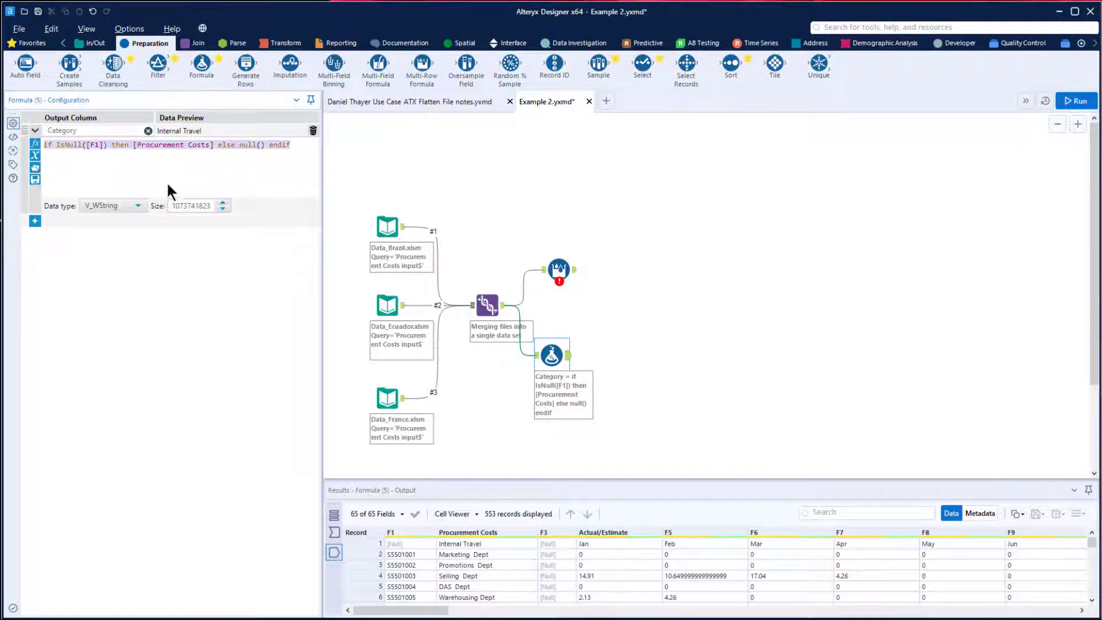
pyautogui.click(556, 267)
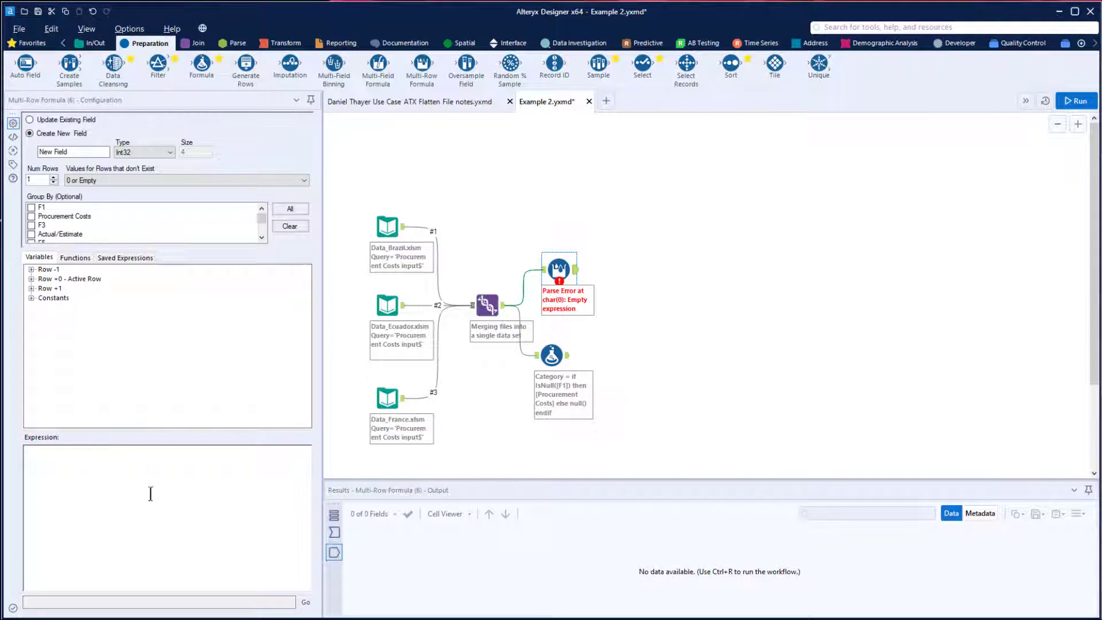
pyautogui.click(152, 495)
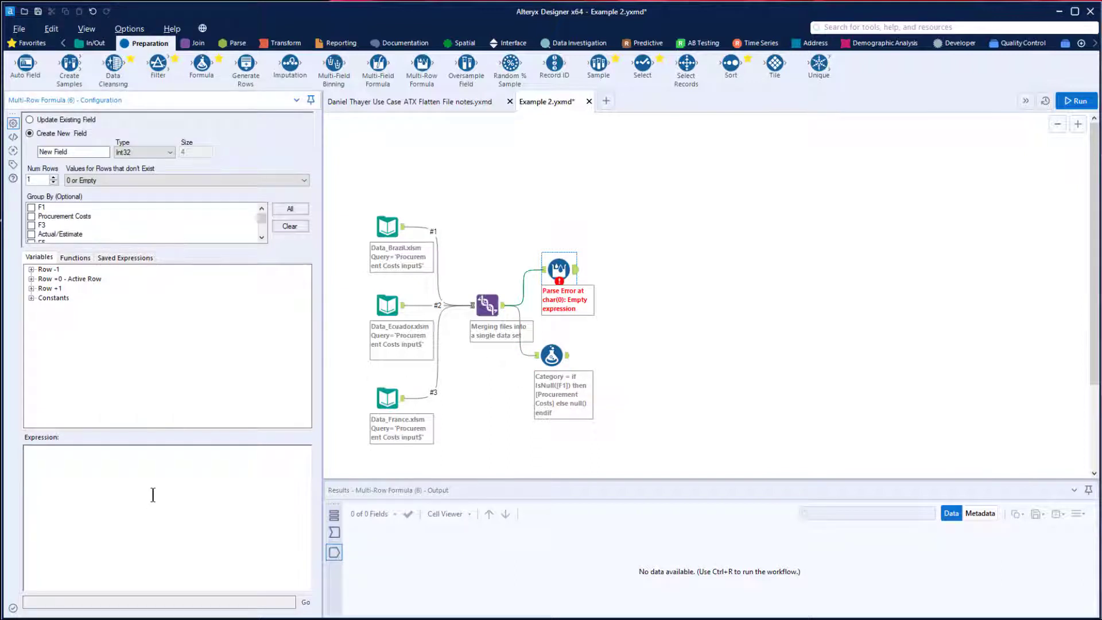
pyautogui.write('if IsNull([F1]) then [Procurement Costs] else null() endif')
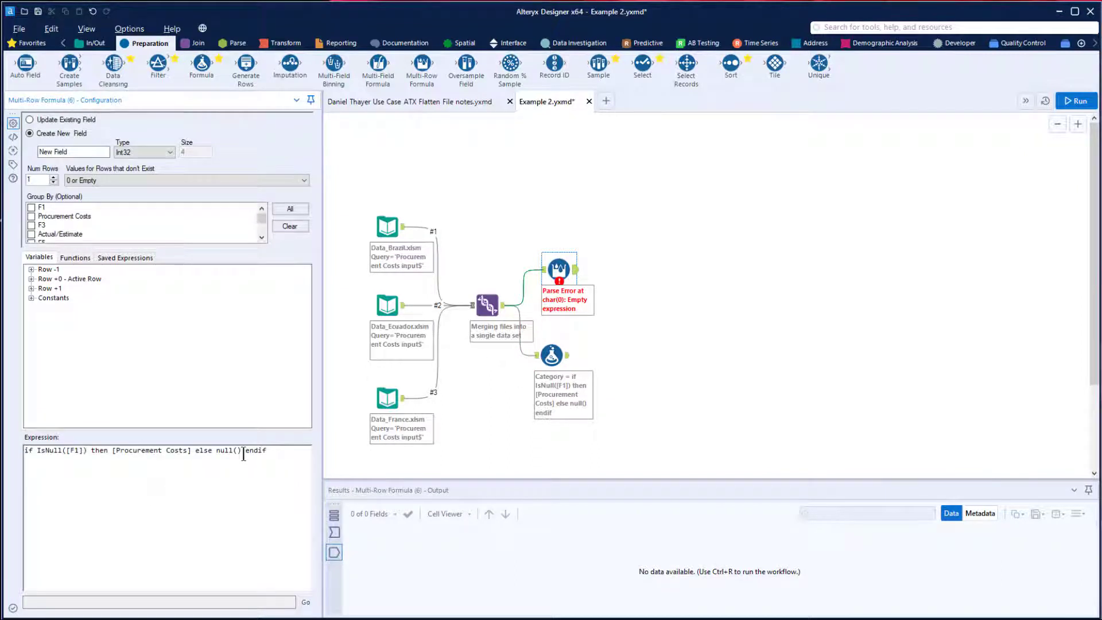
# Inspect the fields offered under the active row and the neighbouring row variables as a replacement for null() in the expression.
pyautogui.moveTo(245, 451); pyautogui.dragTo(218, 450)
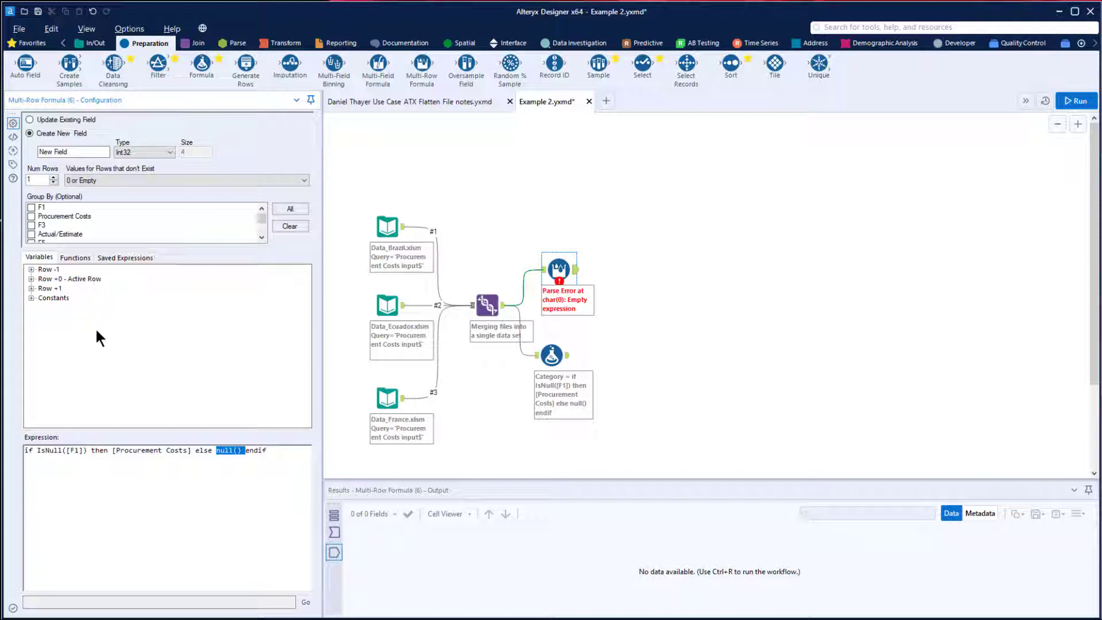
pyautogui.click(31, 279)
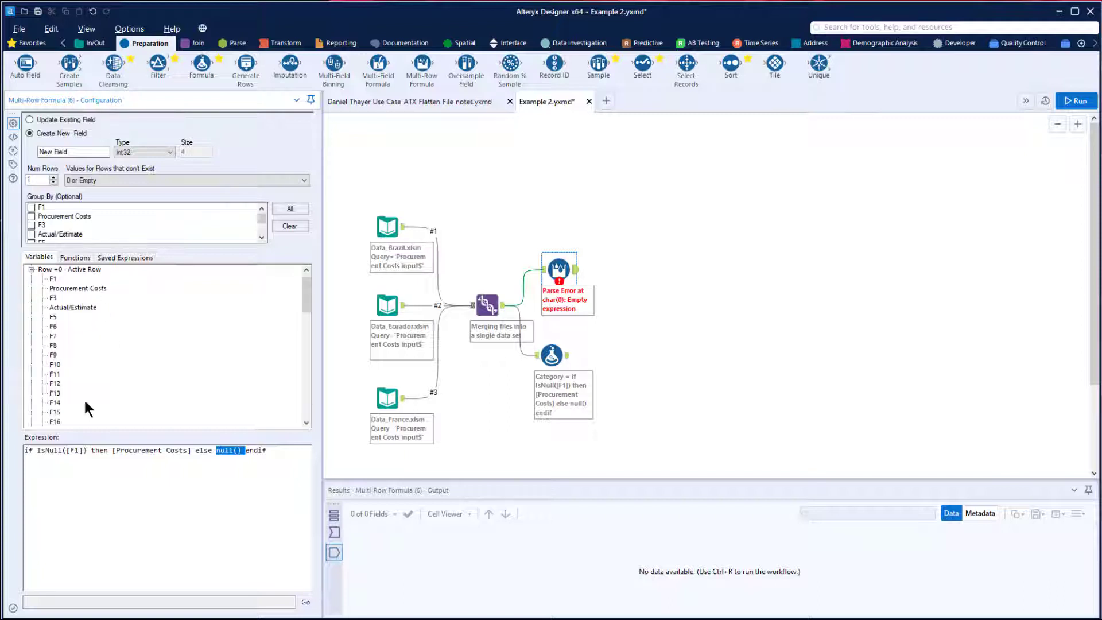
pyautogui.scroll(1, 84, 347)
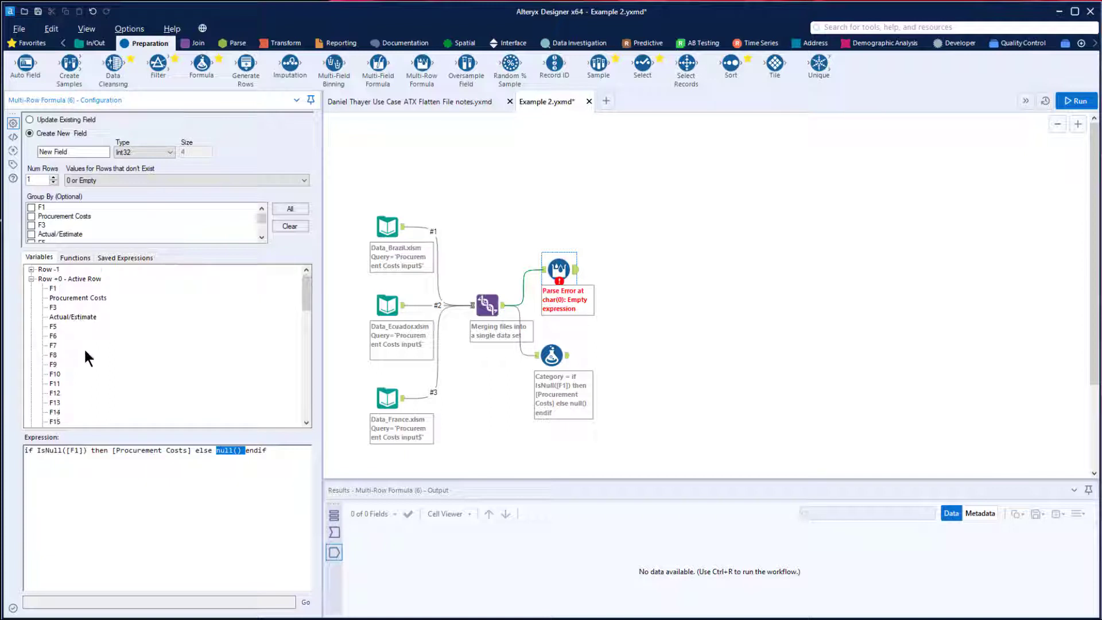
pyautogui.click(31, 279)
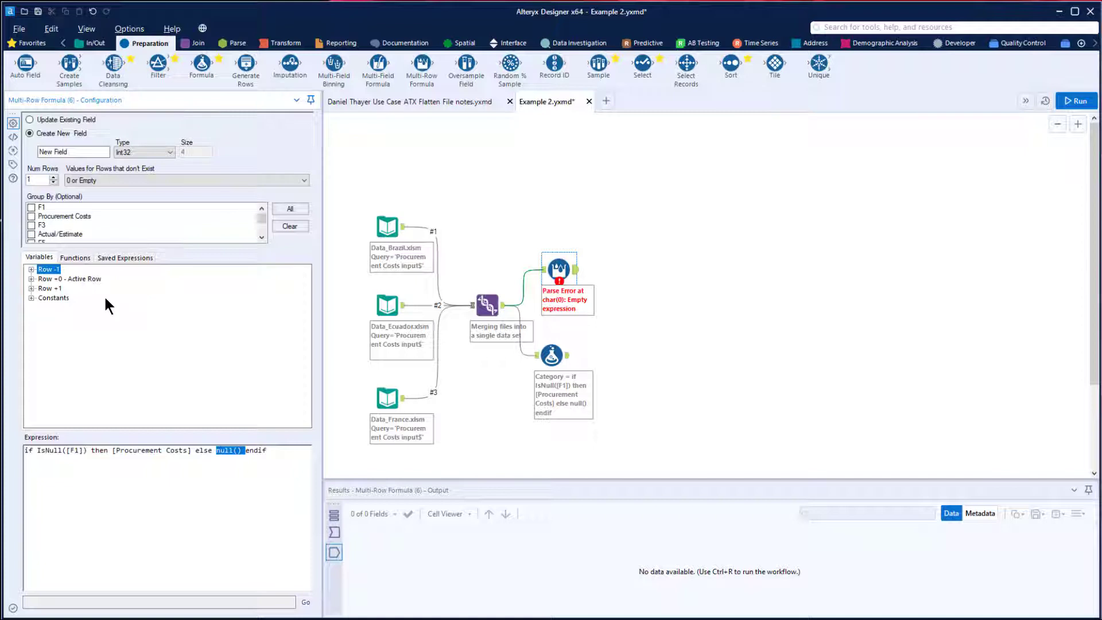
# Try 12 as the number of rows, review the row variables it offers, and set the number back to 1.
pyautogui.doubleClick(30, 179)
pyautogui.write('12')
pyautogui.click(130, 205)
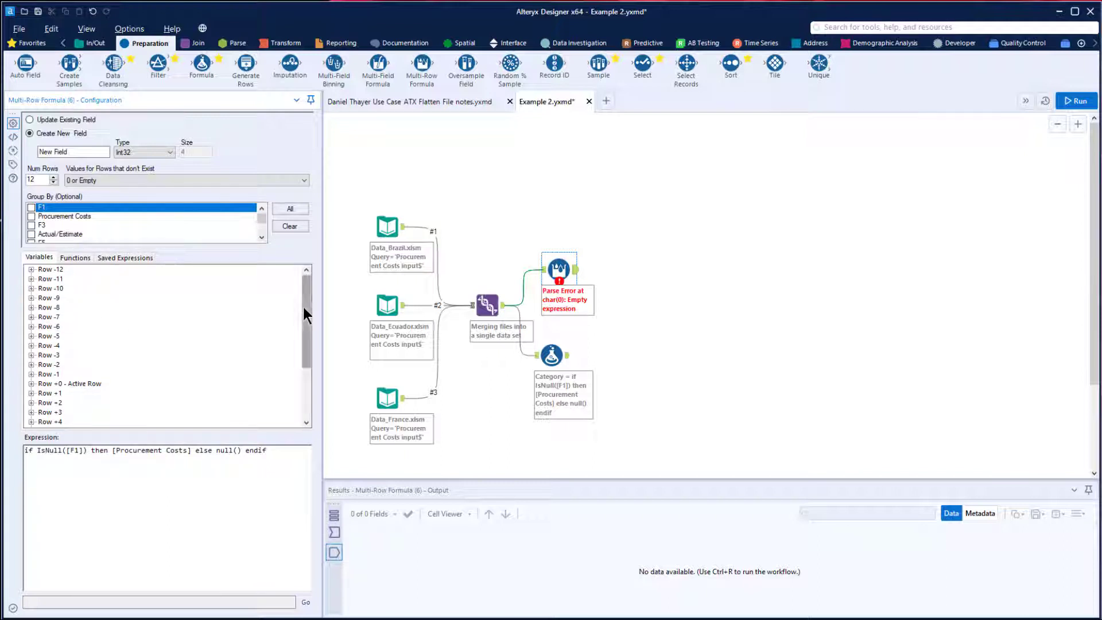
pyautogui.moveTo(300, 307); pyautogui.dragTo(318, 364)
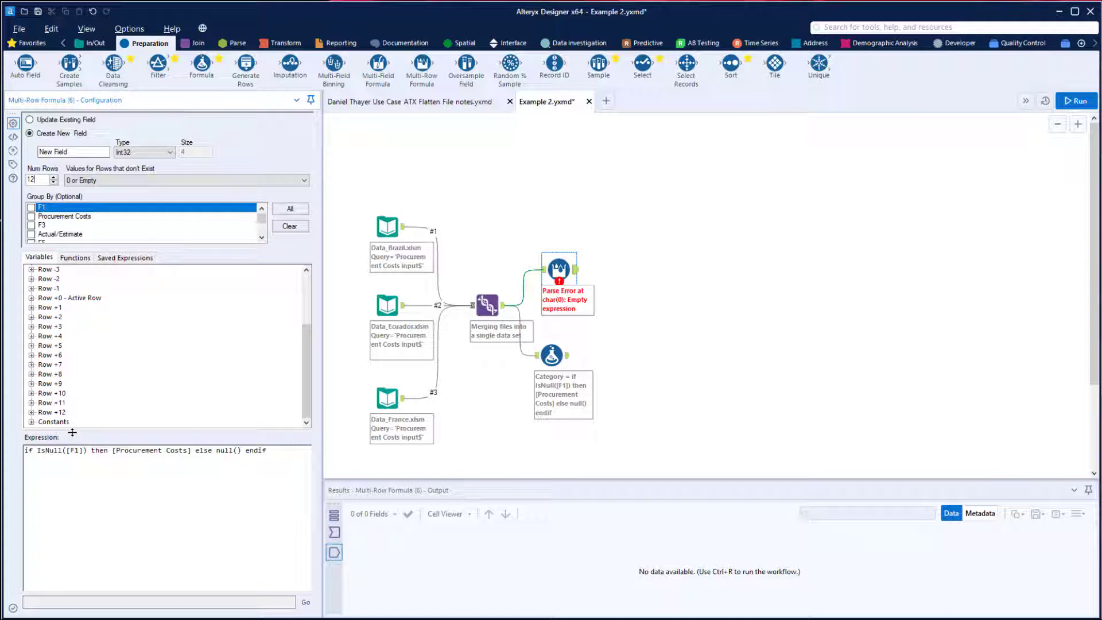
pyautogui.moveTo(49, 179); pyautogui.dragTo(25, 175)
pyautogui.press('BackSpace')
pyautogui.write('1')
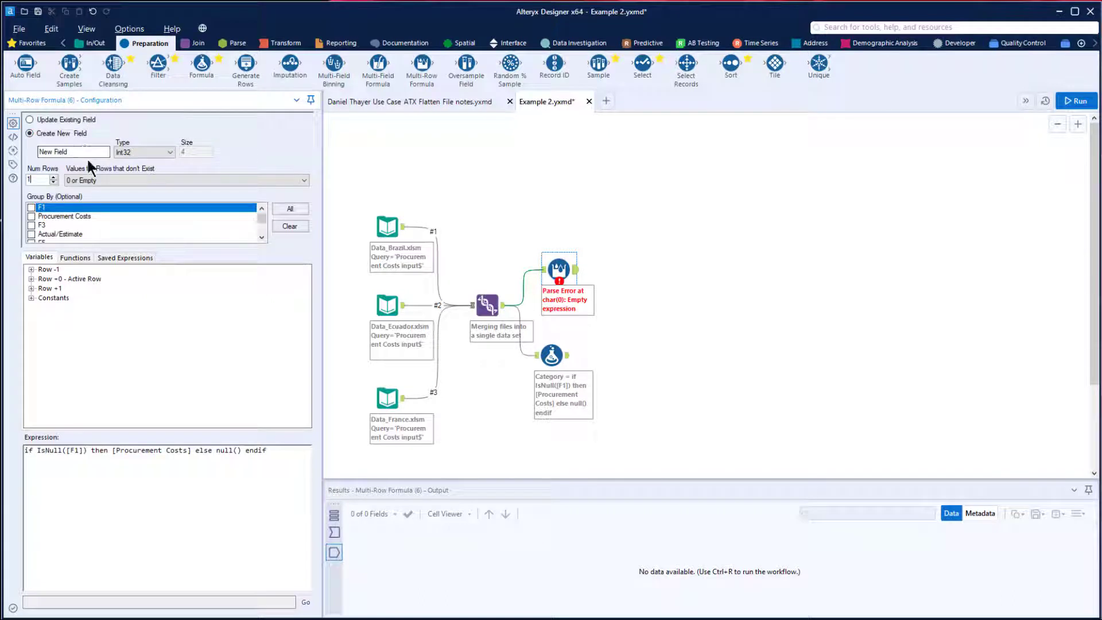
# Name the Multi-Row Formula's new field Category and set its type to String with size 20.
pyautogui.moveTo(86, 152); pyautogui.dragTo(32, 151)
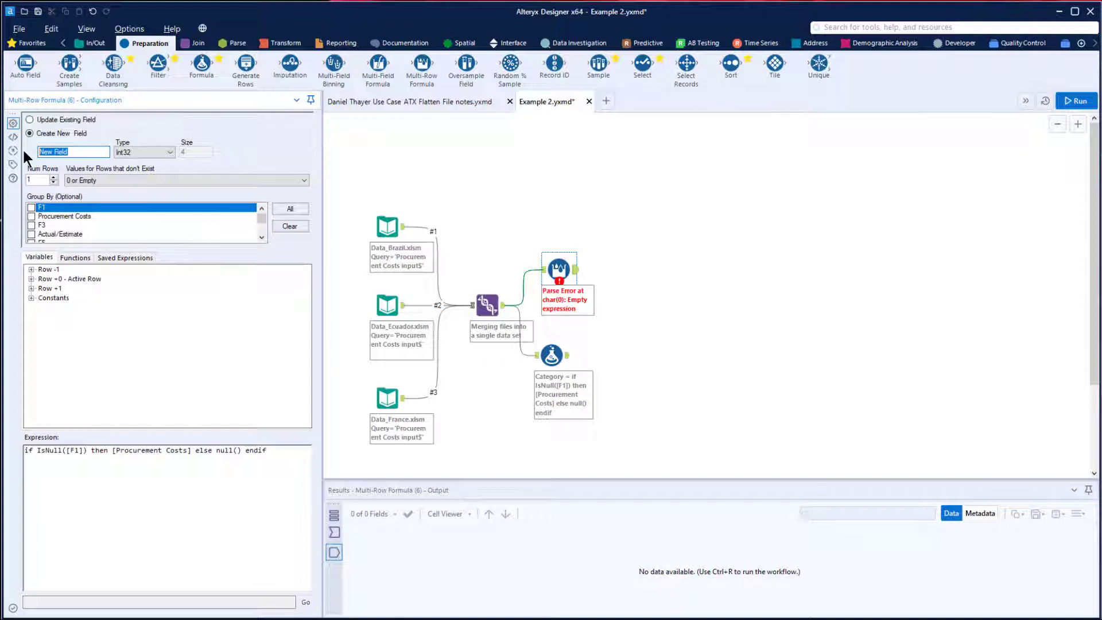
pyautogui.write('Category')
pyautogui.click(146, 150)
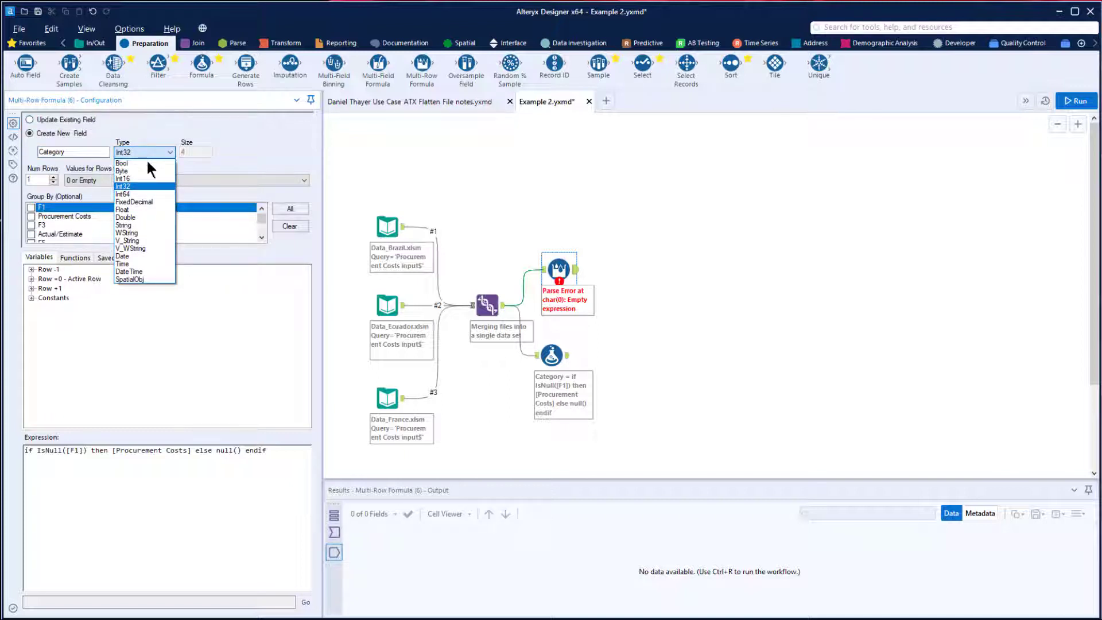
pyautogui.click(145, 226)
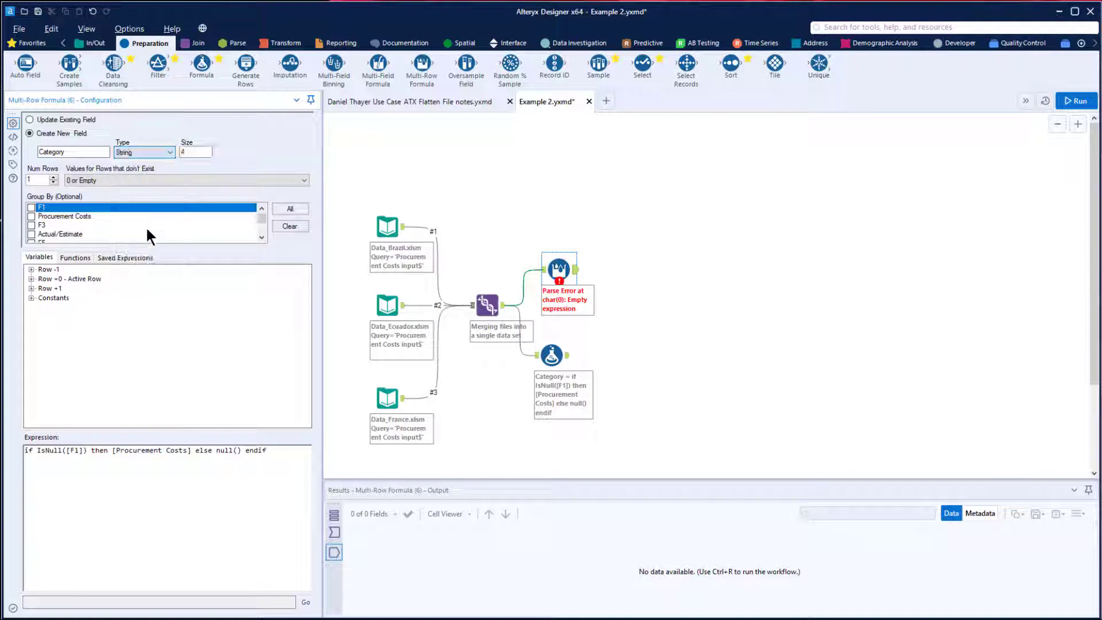
pyautogui.click(180, 151)
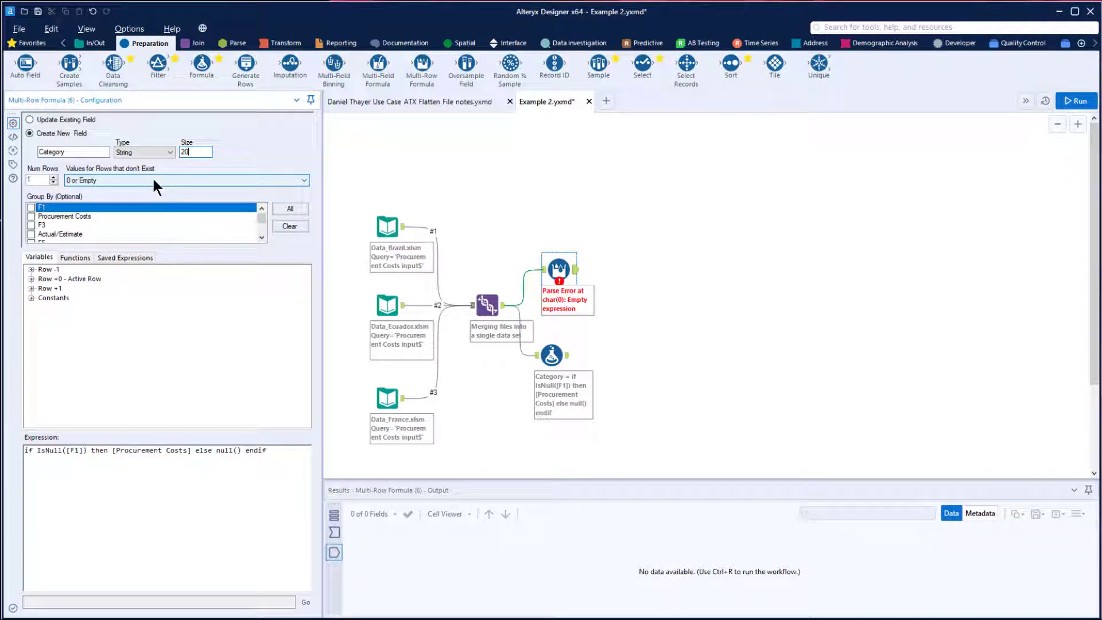
# Replace null() in the Multi-Row Formula's expression with the previous row's category, [Row-1:Category].
pyautogui.click(234, 450)
pyautogui.doubleClick(233, 451)
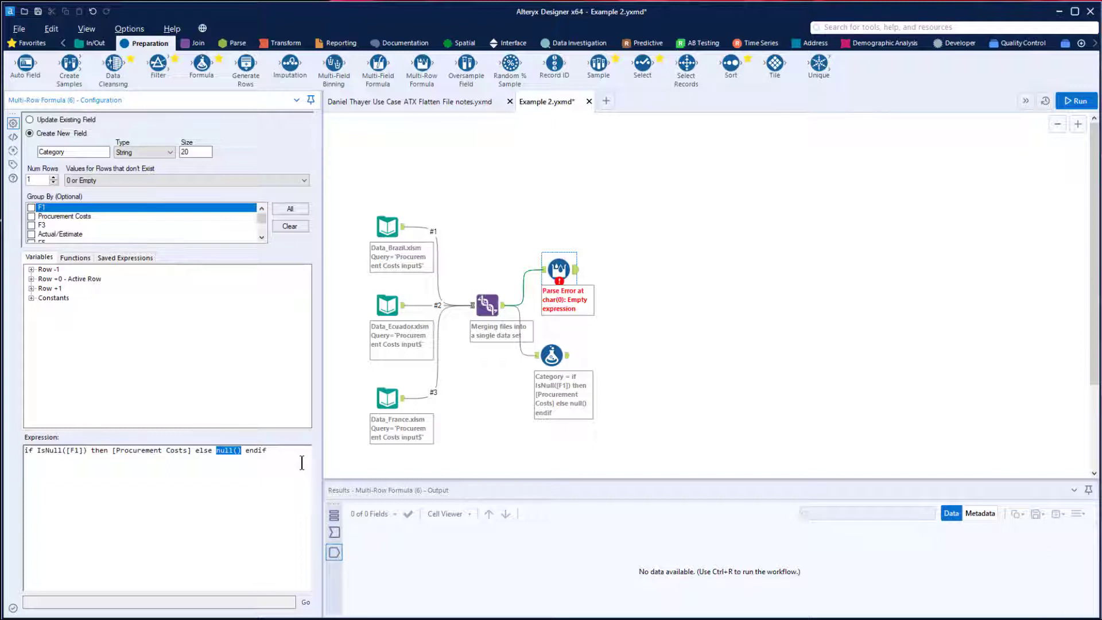
pyautogui.click(31, 269)
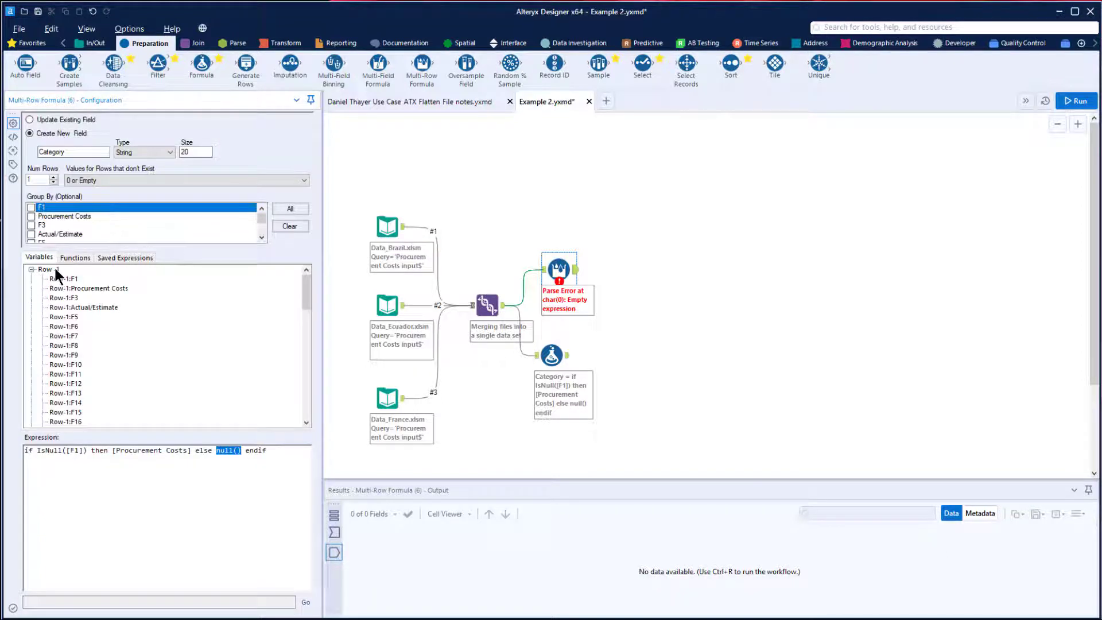
pyautogui.scroll(-16, 94, 298)
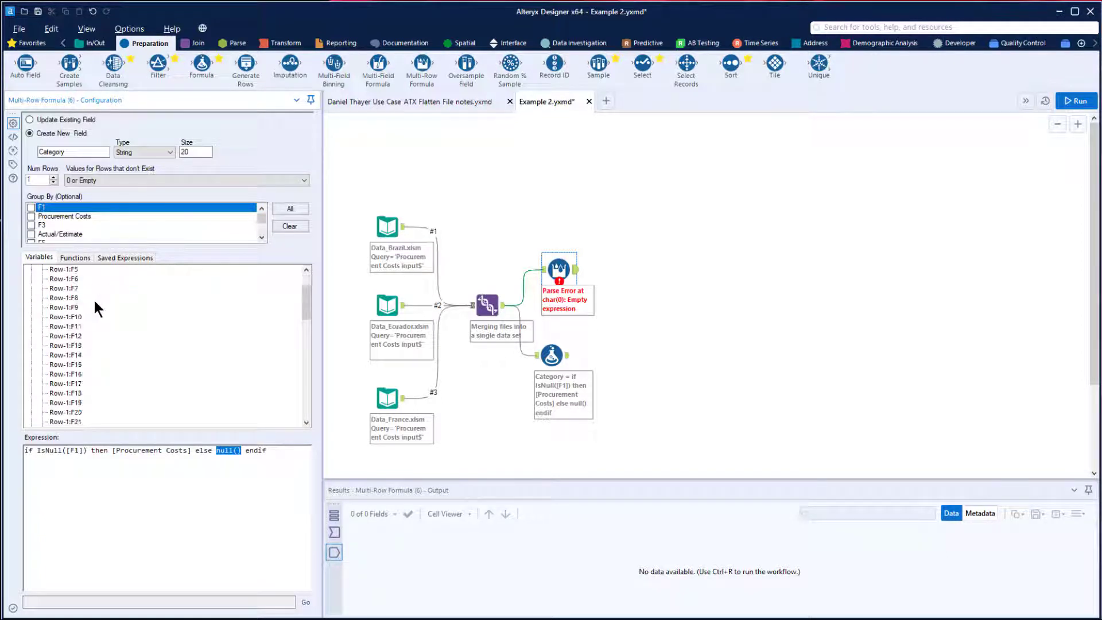
pyautogui.scroll(-1, 93, 299)
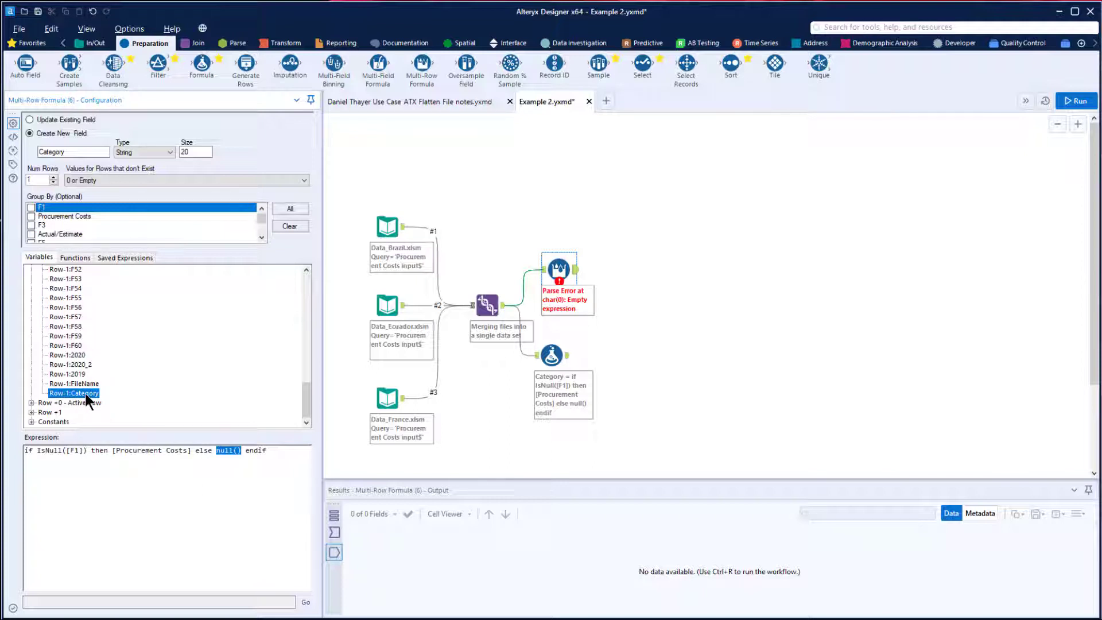
pyautogui.doubleClick(85, 393)
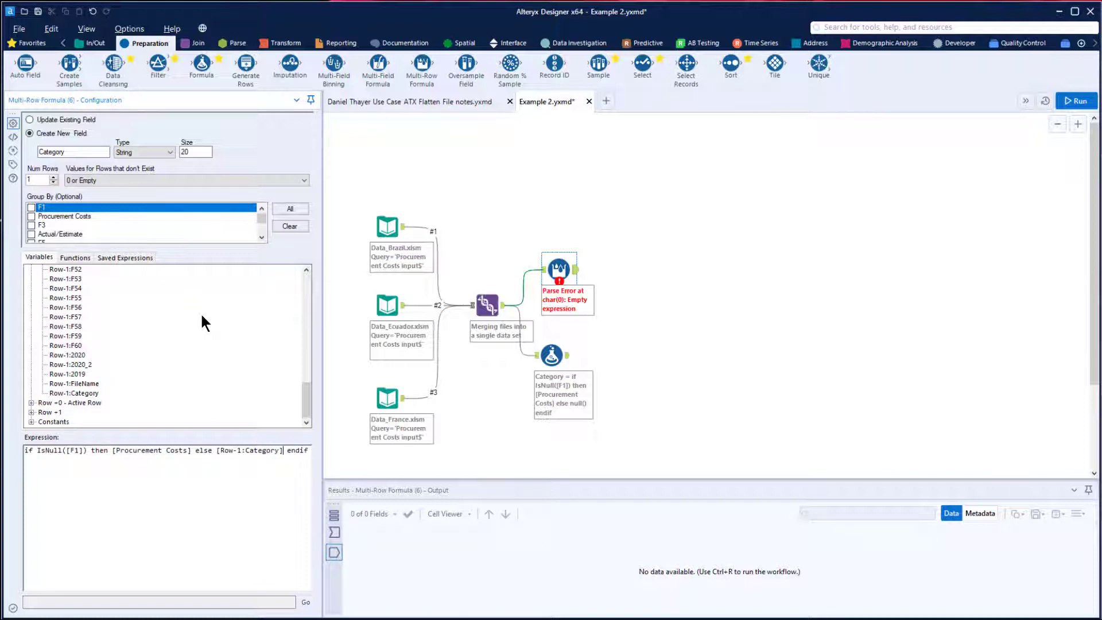
# Run the workflow, make the results area taller, and select the first record's Category value.
pyautogui.click(1086, 106)
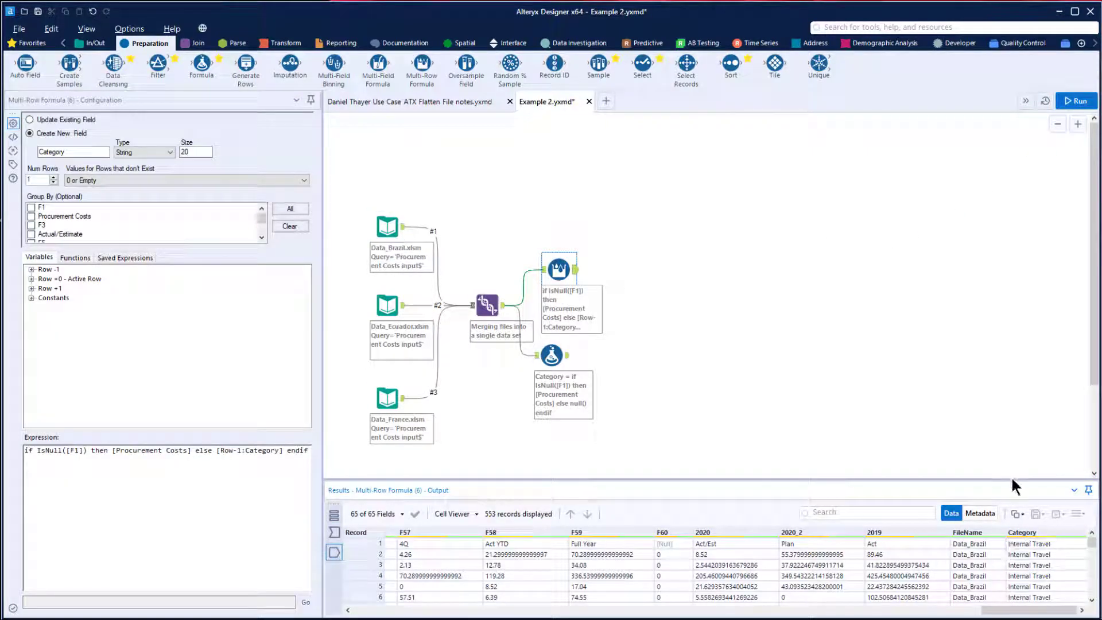
pyautogui.moveTo(1010, 477); pyautogui.dragTo(1011, 458)
pyautogui.click(1046, 519)
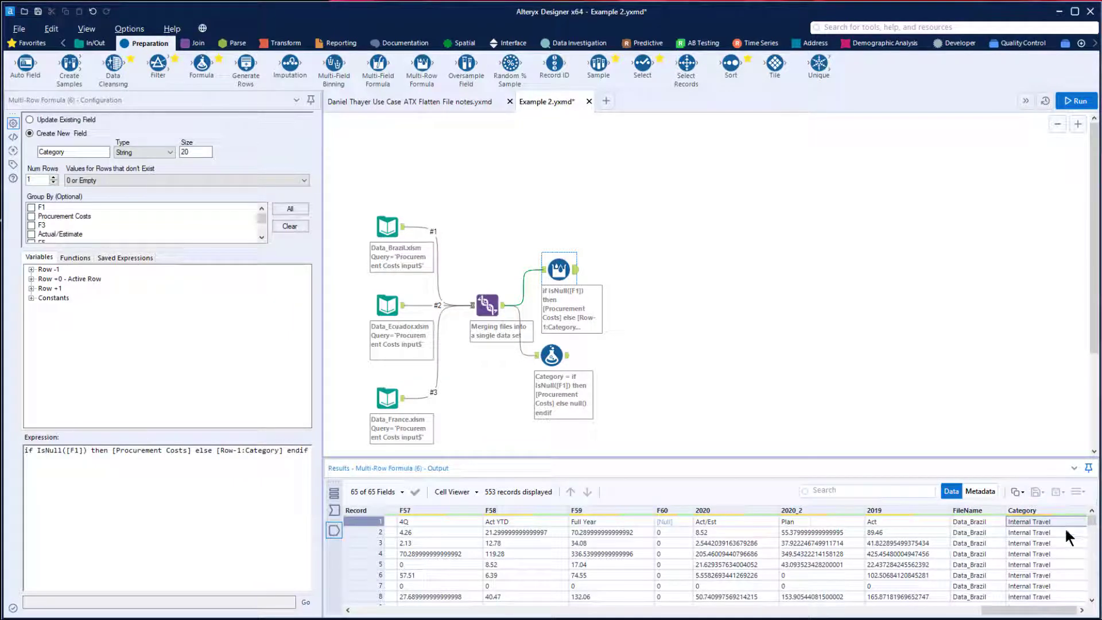
# Check the Category column through the output records to see how each heading fills down to its department rows.
pyautogui.scroll(-2, 1064, 525)
pyautogui.scroll(-2, 1053, 566)
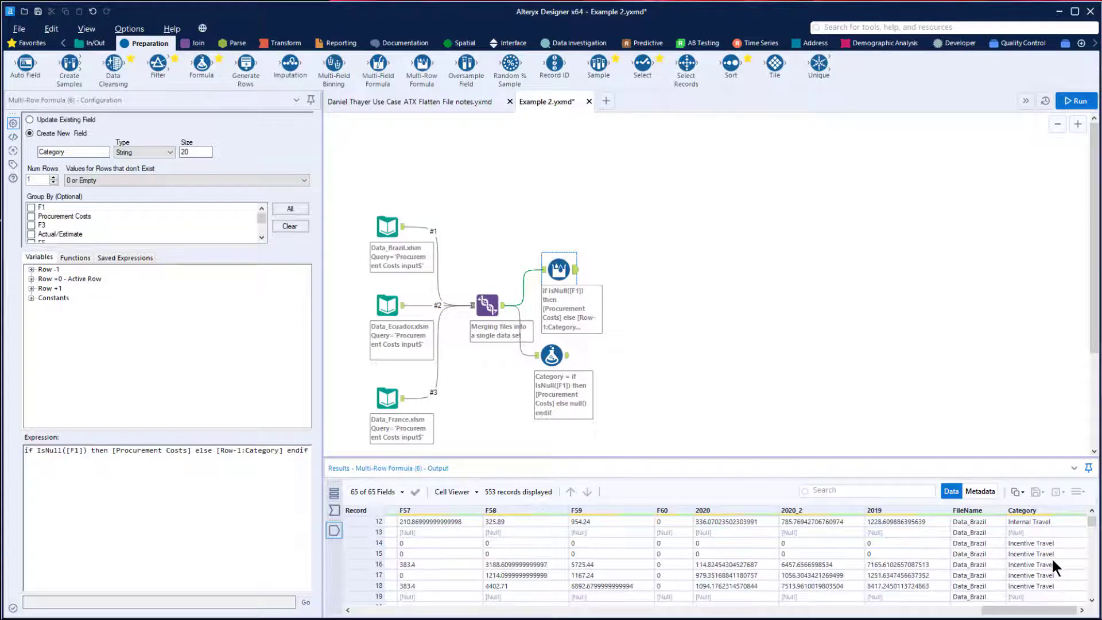
pyautogui.click(997, 543)
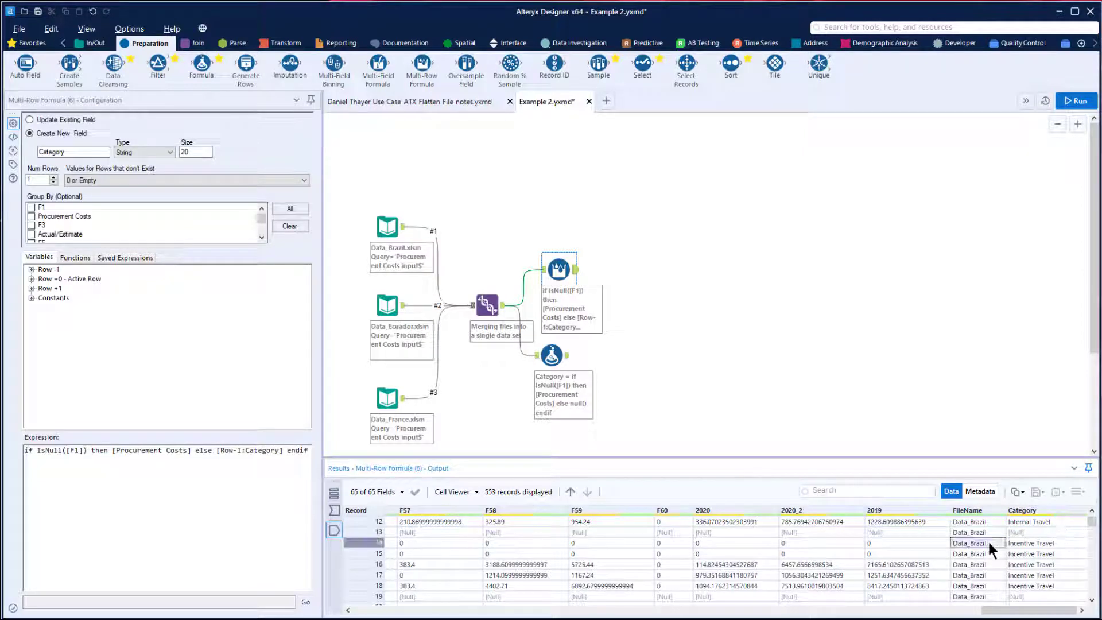
pyautogui.click(1048, 519)
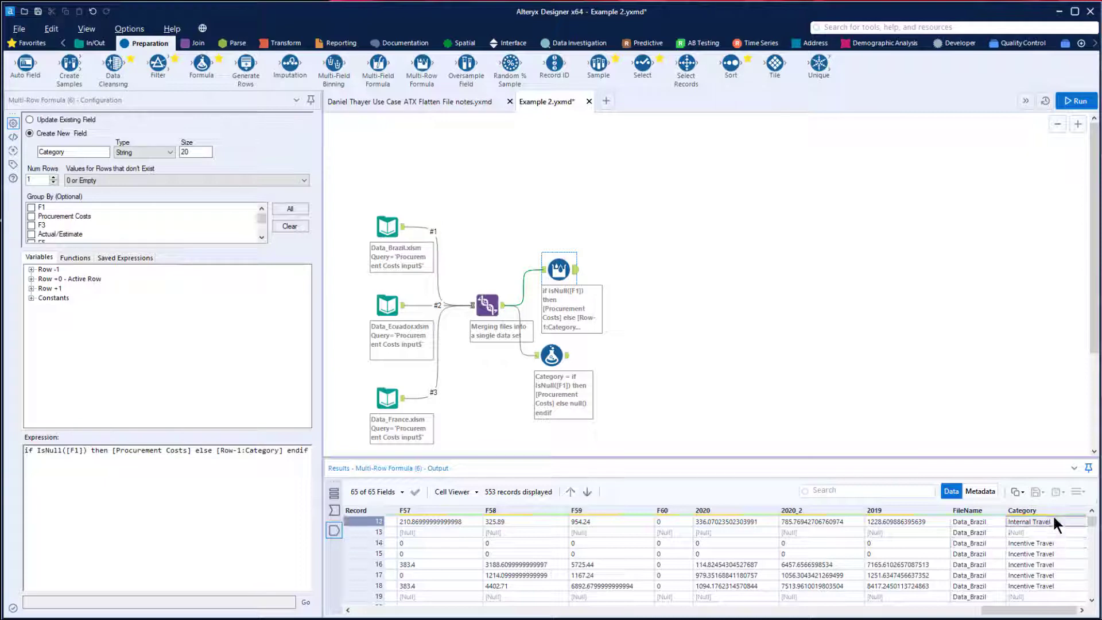
pyautogui.click(1054, 541)
pyautogui.scroll(-8, 1058, 556)
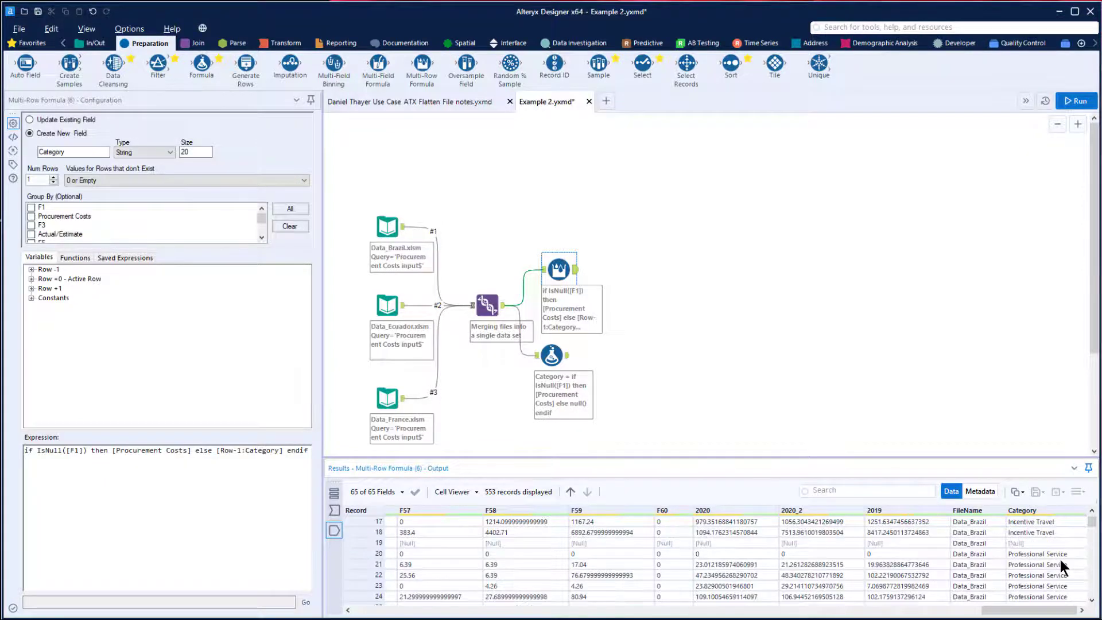
pyautogui.scroll(-20, 1061, 552)
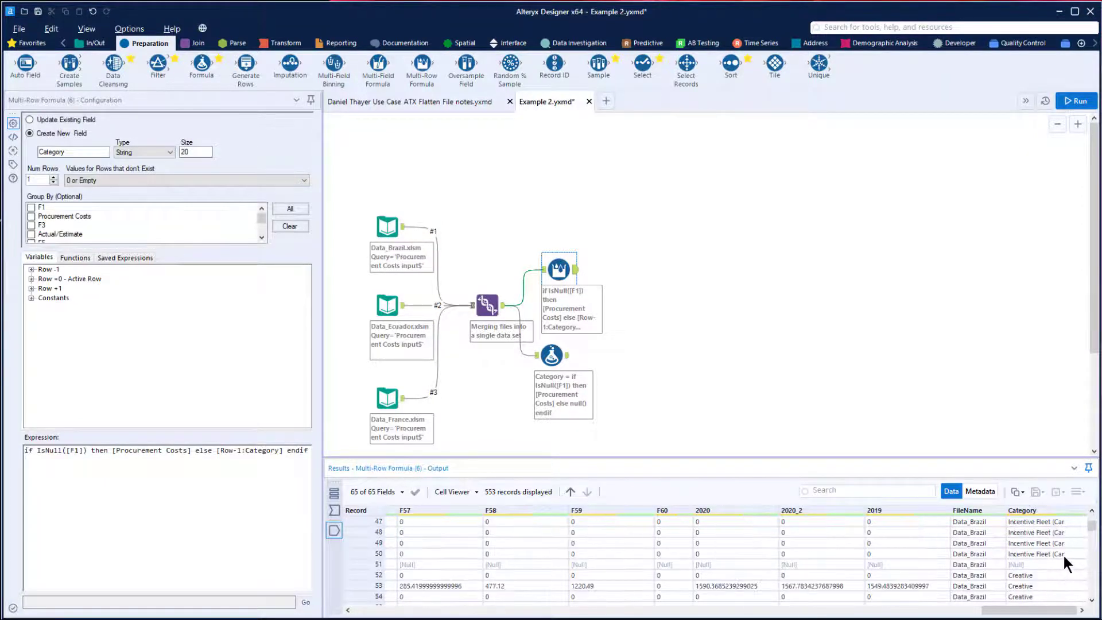
pyautogui.scroll(20, 1061, 556)
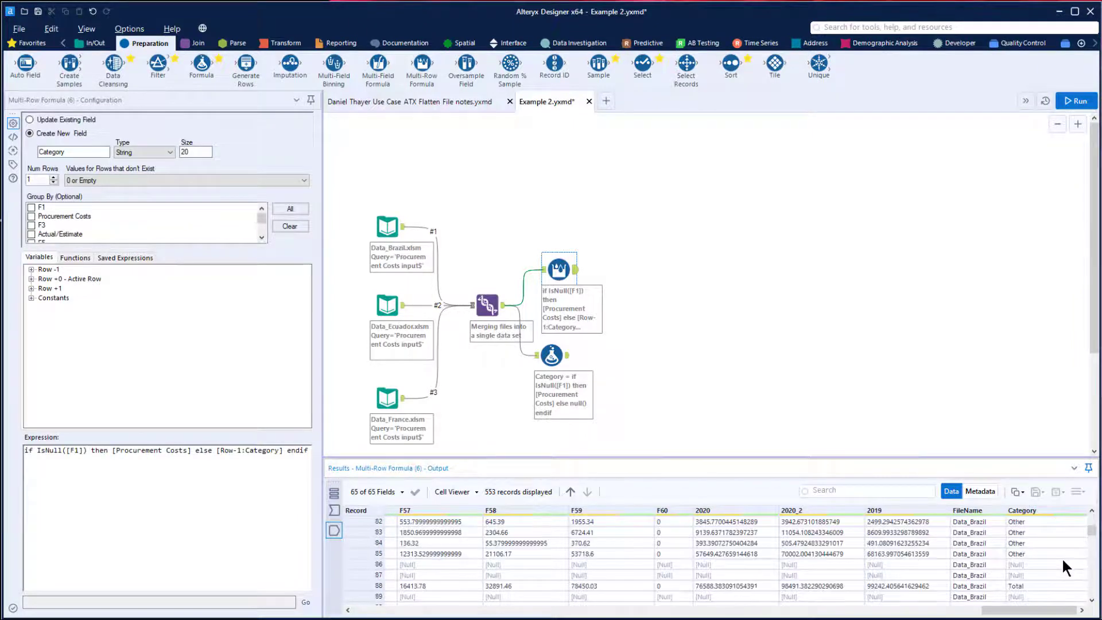
pyautogui.scroll(1, 1060, 555)
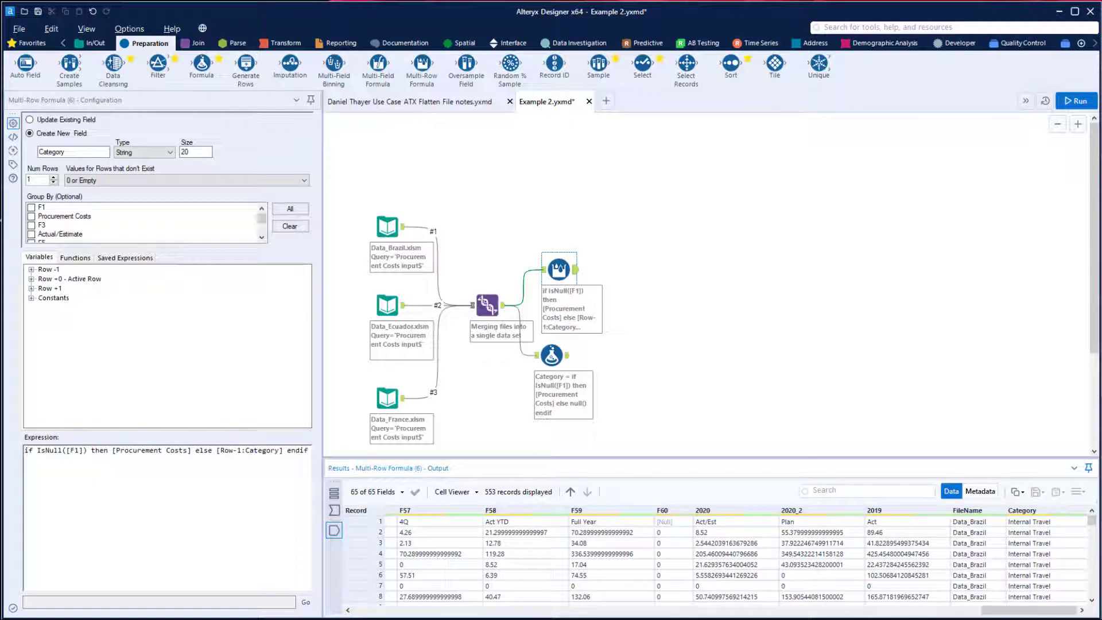
# Switch to the Adobe Reader slides and study the Multi-Row Formula illustration, including the current-row example.
pyautogui.hotkey('alt', 'Tab')
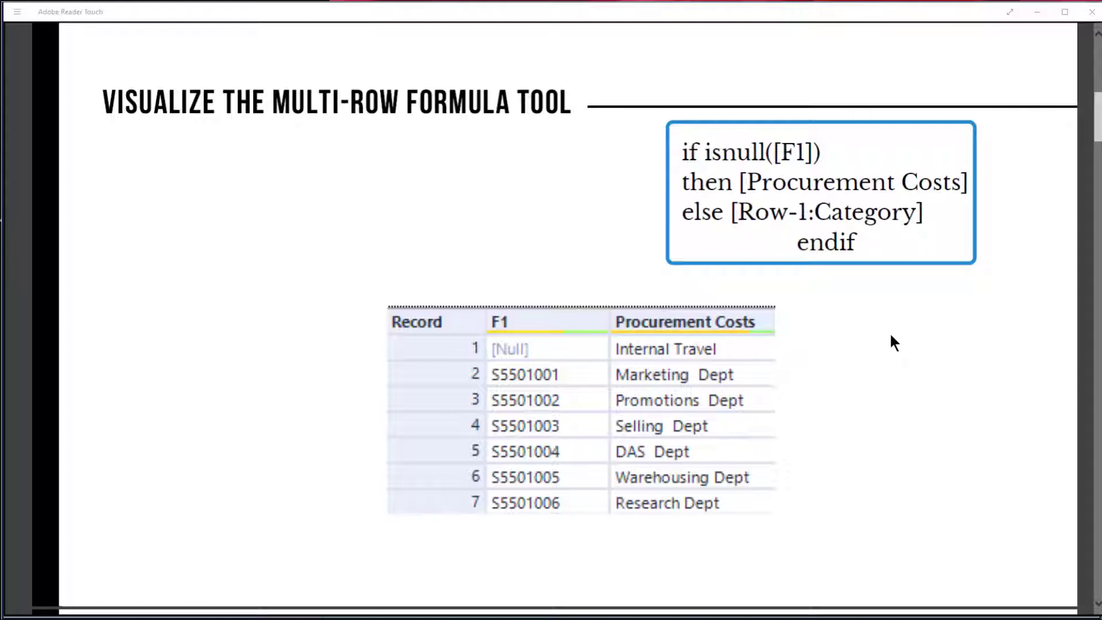
pyautogui.scroll(-2, 748, 332)
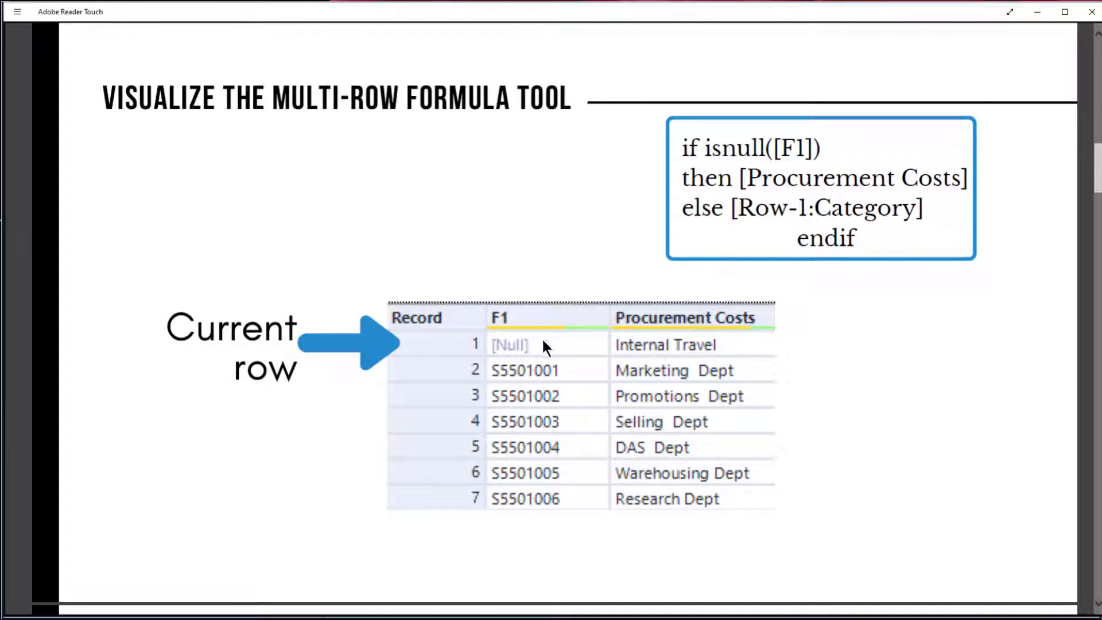
pyautogui.scroll(-2, 668, 341)
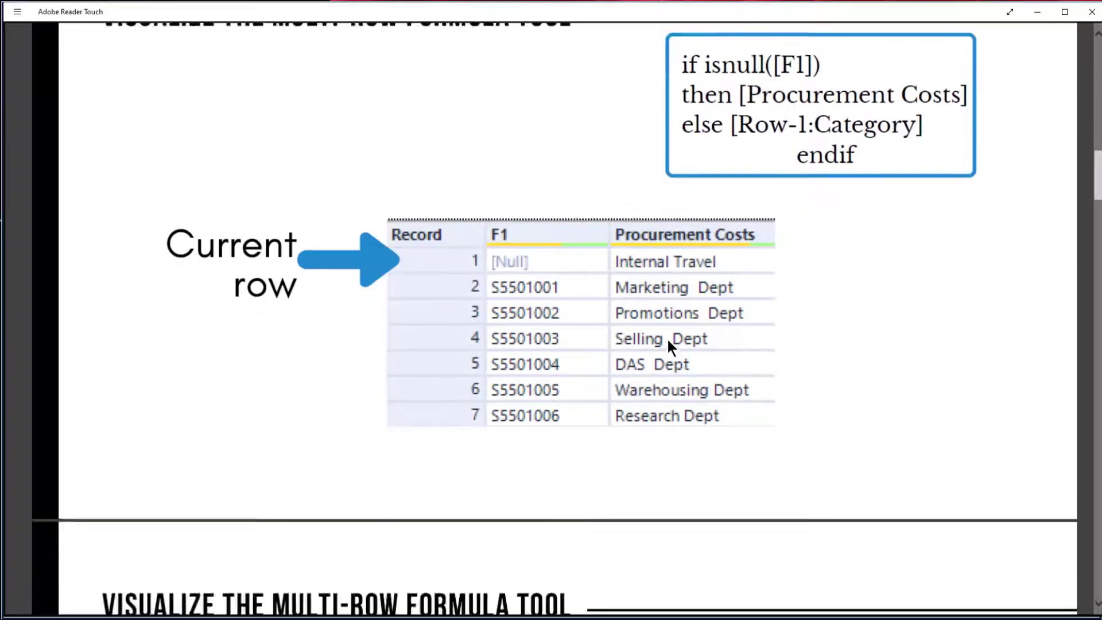
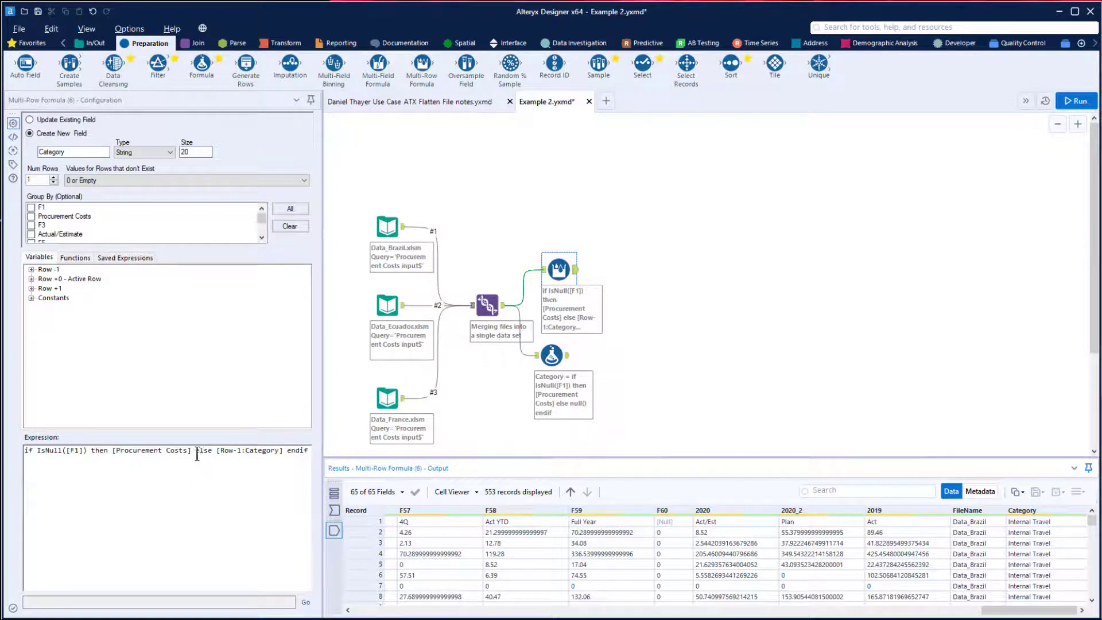
# Compare the expression's IsNull([F1]) condition with the first record's Category in Alteryx, and list the options for values of rows that don't exist.
pyautogui.moveTo(193, 450); pyautogui.dragTo(37, 450)
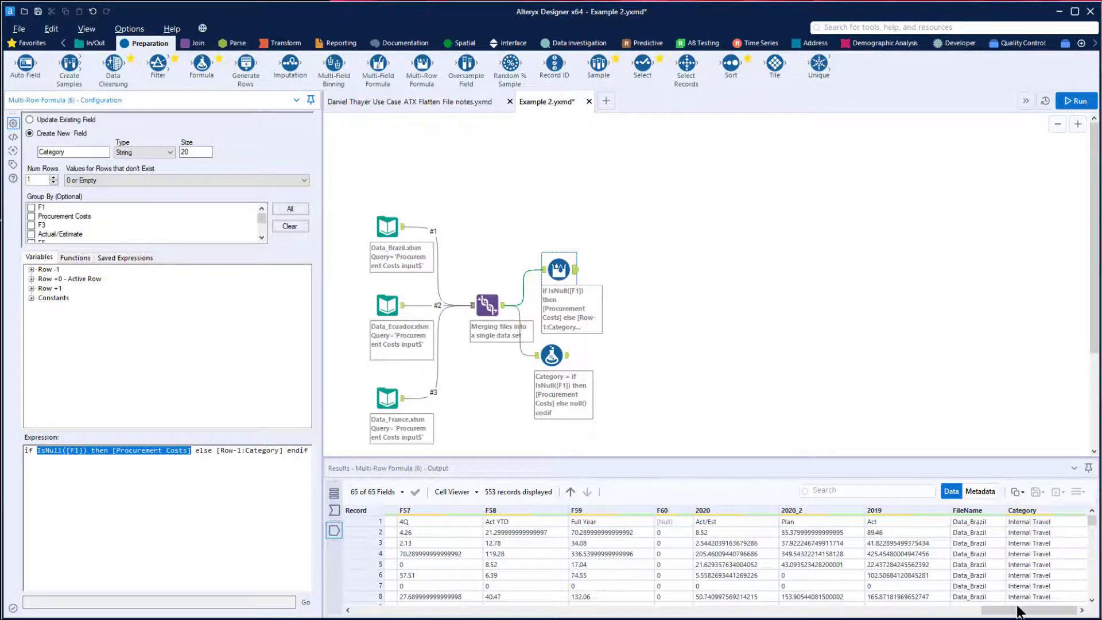
pyautogui.click(1020, 520)
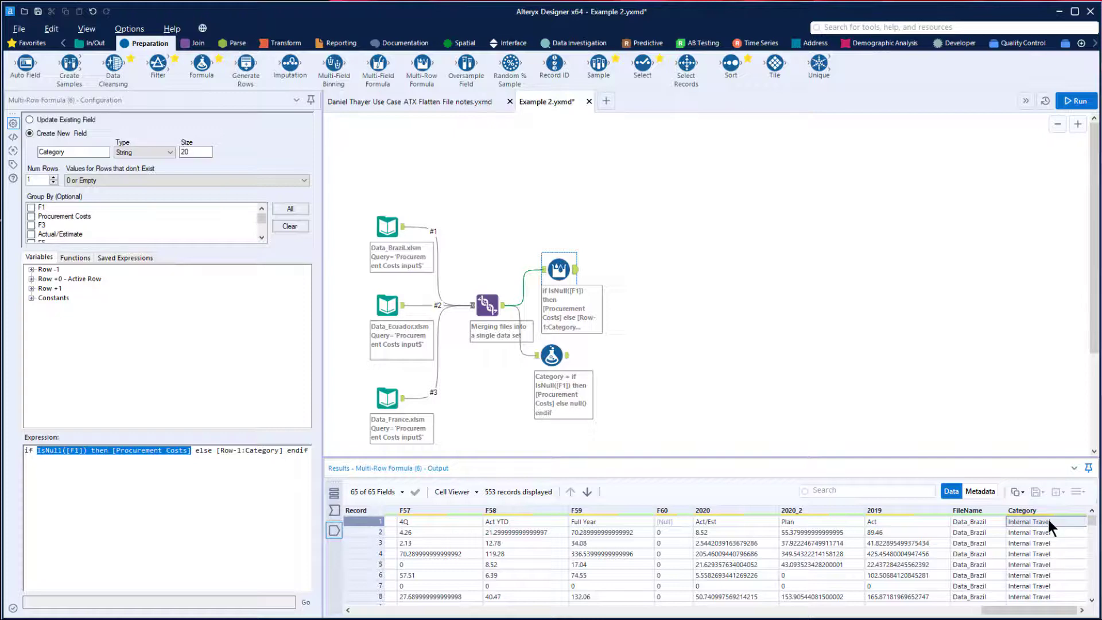
pyautogui.click(137, 179)
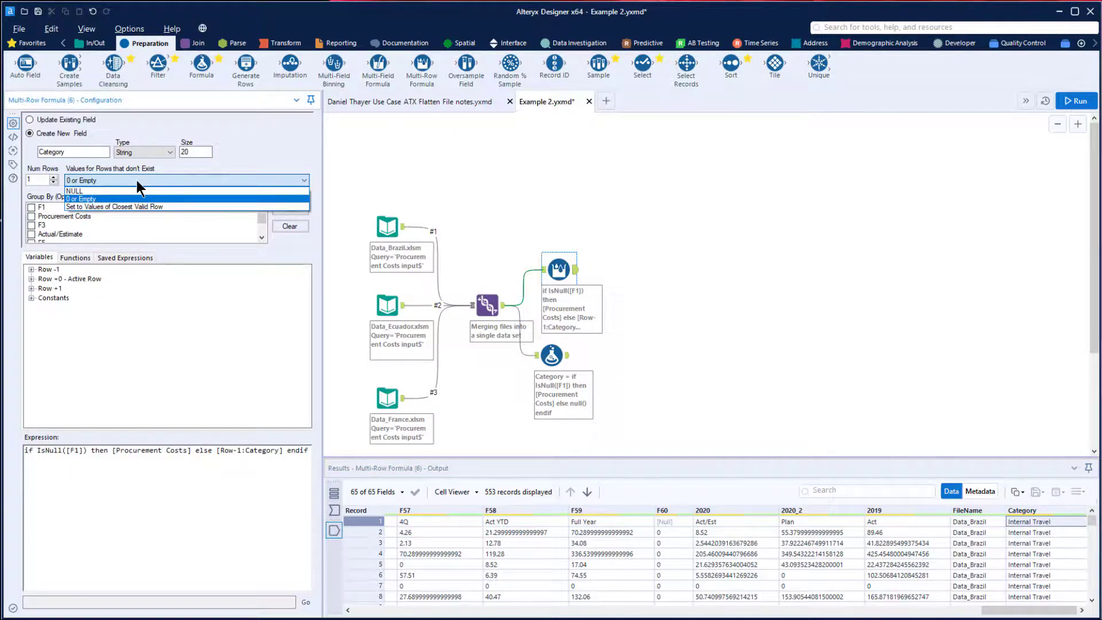